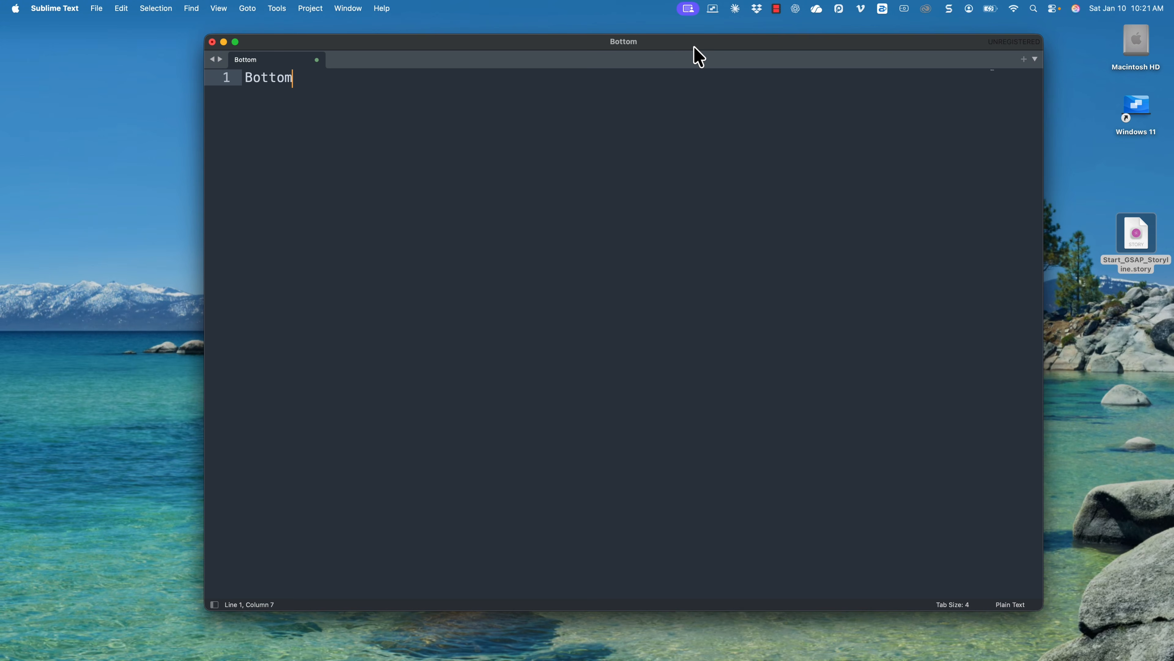
Finish the note's Bottom: 488 line and lower the folder's back piece into the folder.
type("488")
key("Return")
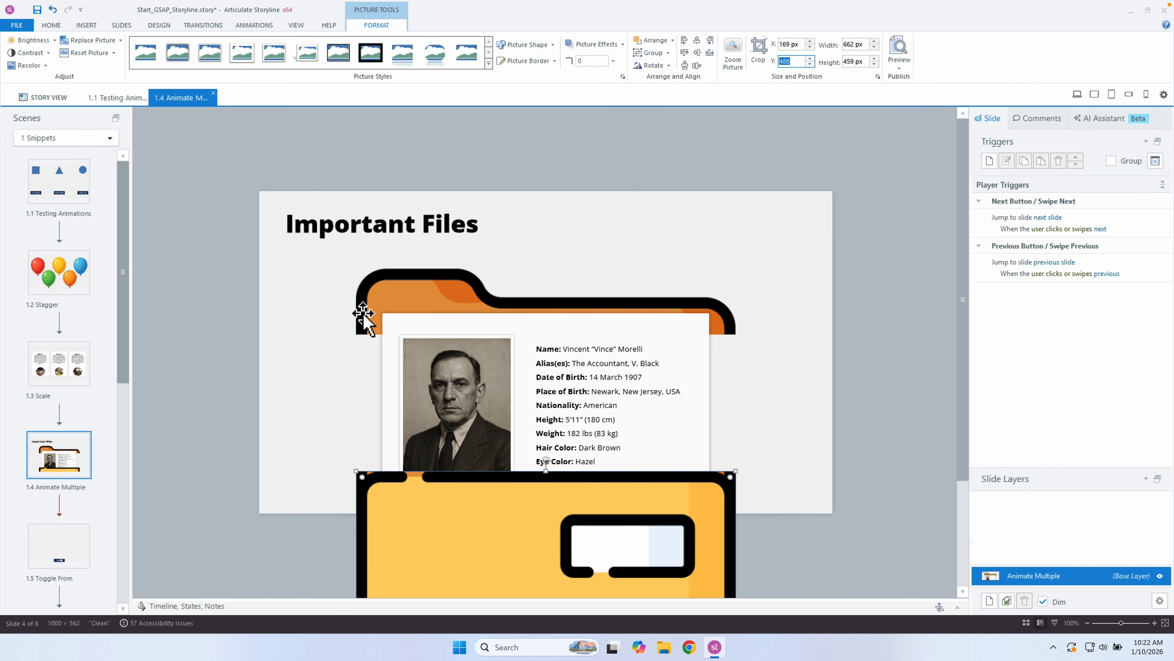
left_click_drag(363, 319, 361, 454)
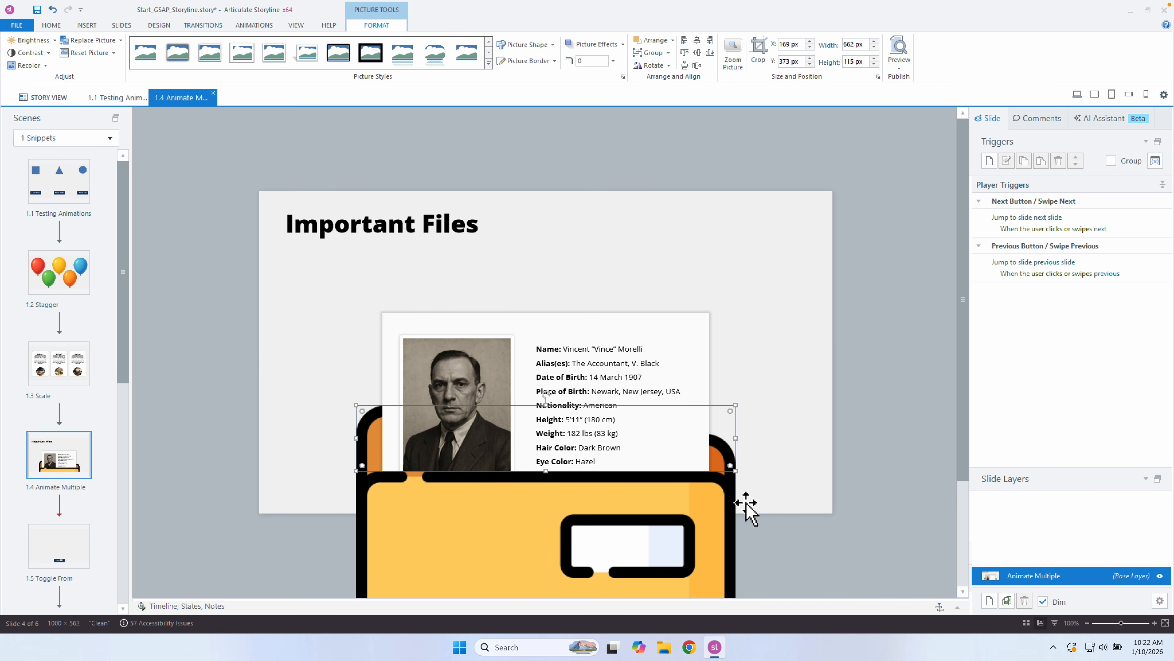
left_click(938, 514)
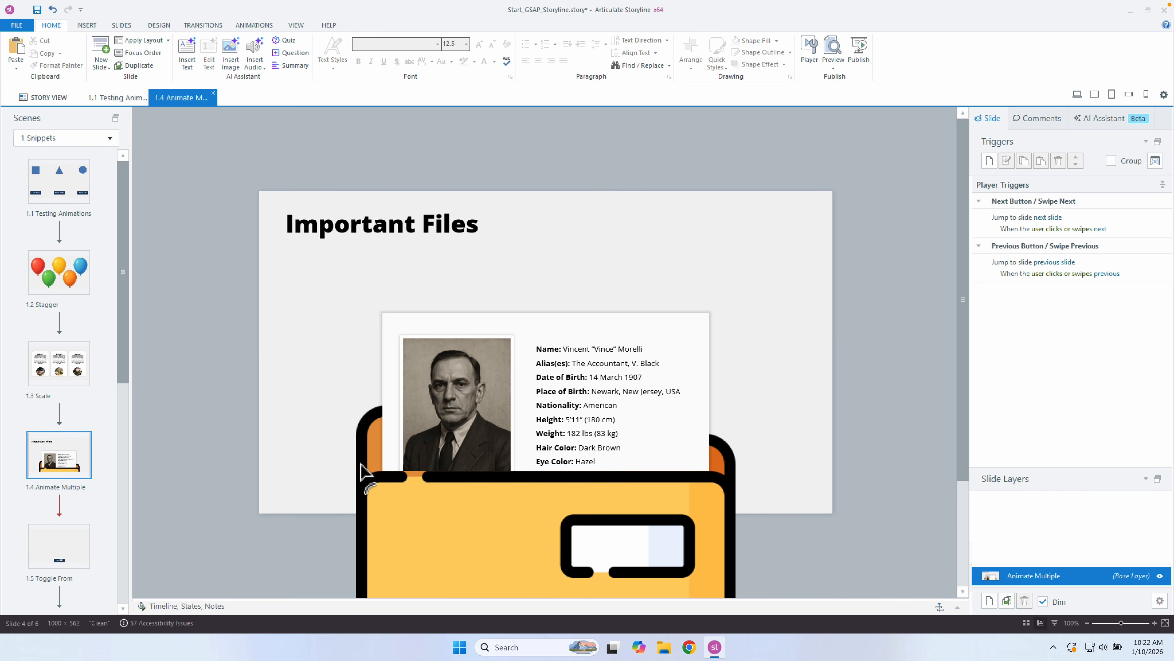
Copy the back piece's Y value 373 into the note after Top:, then raise the paper to the slide top.
left_click(370, 449)
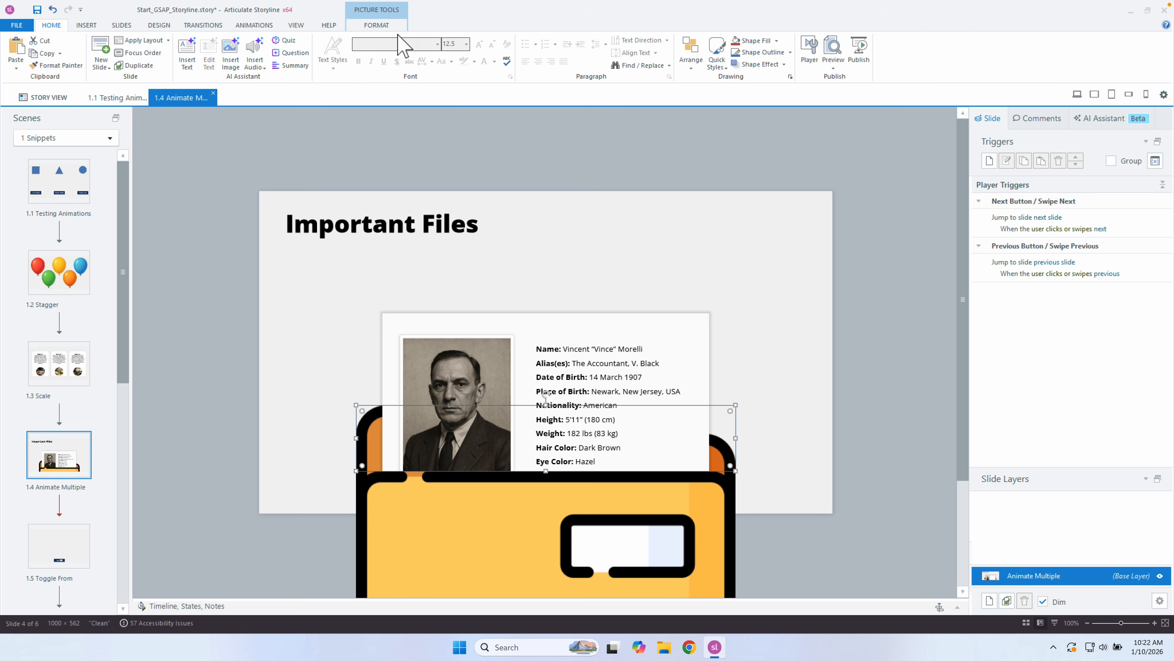
left_click(388, 26)
double_click(791, 61)
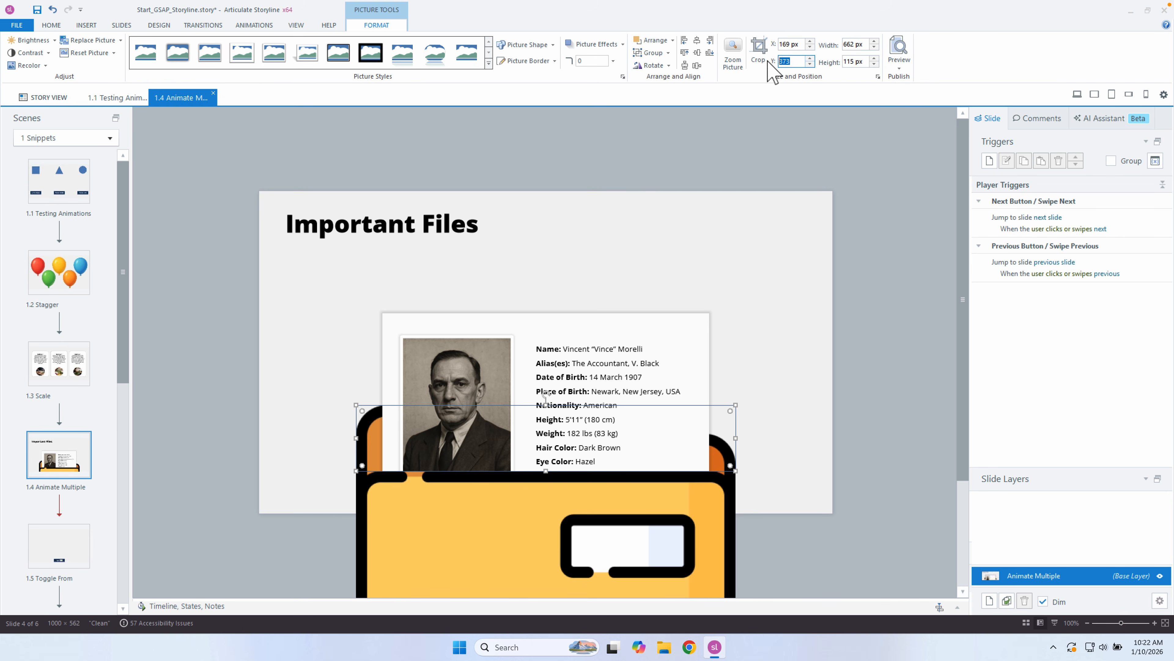
key("ctrl+c")
key("ctrl+Left")
key("super+v")
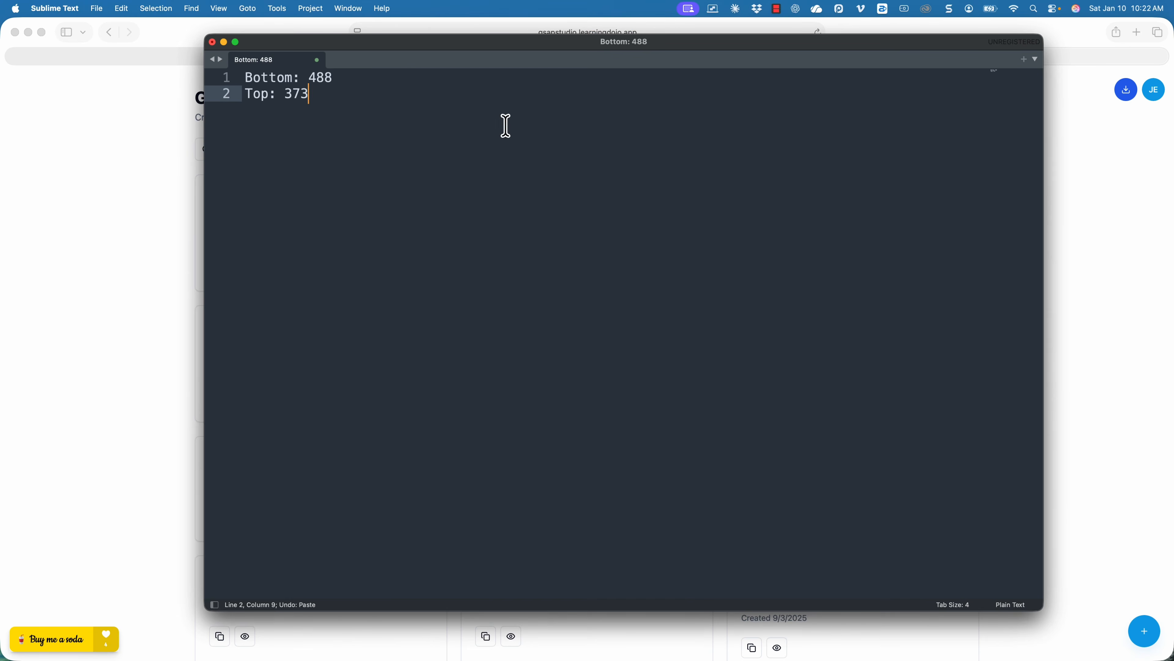
key("ctrl+Right")
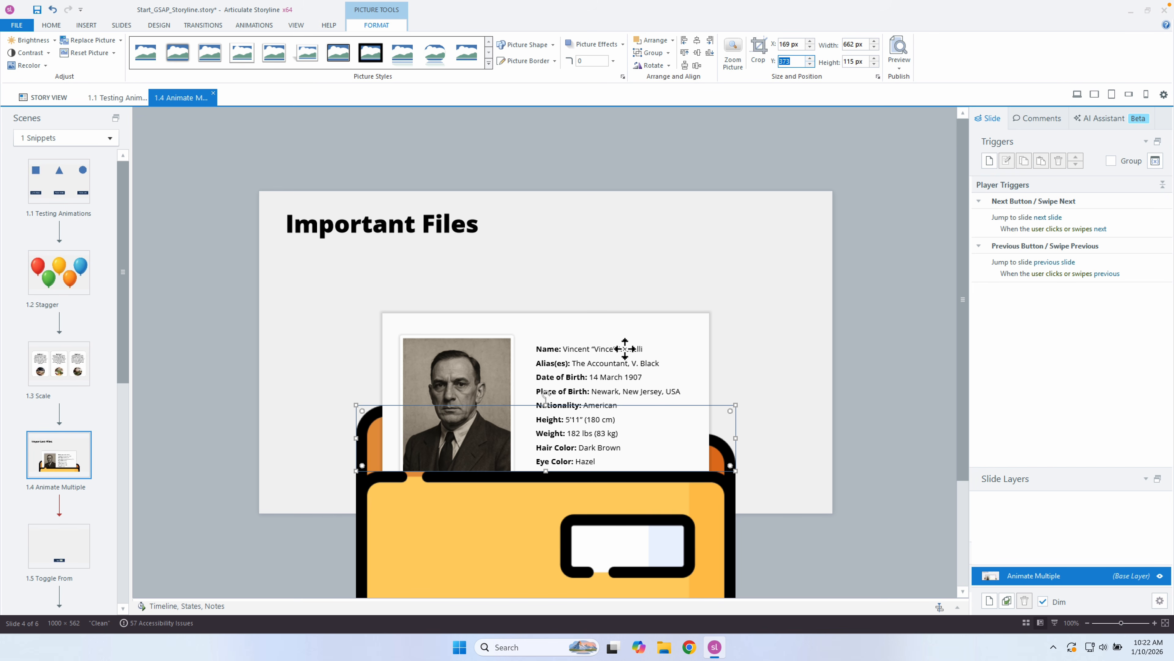
left_click_drag(611, 352, 609, 240)
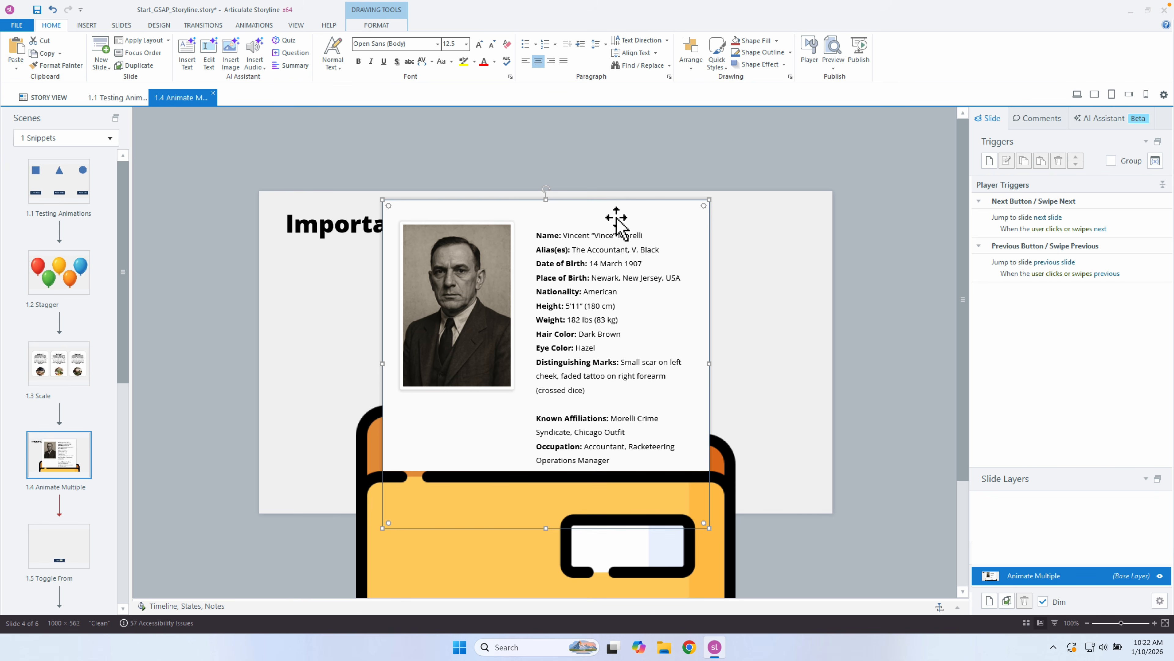
Check the paper's Y position (15) and add a Paper: 15 line to the note.
left_click(377, 26)
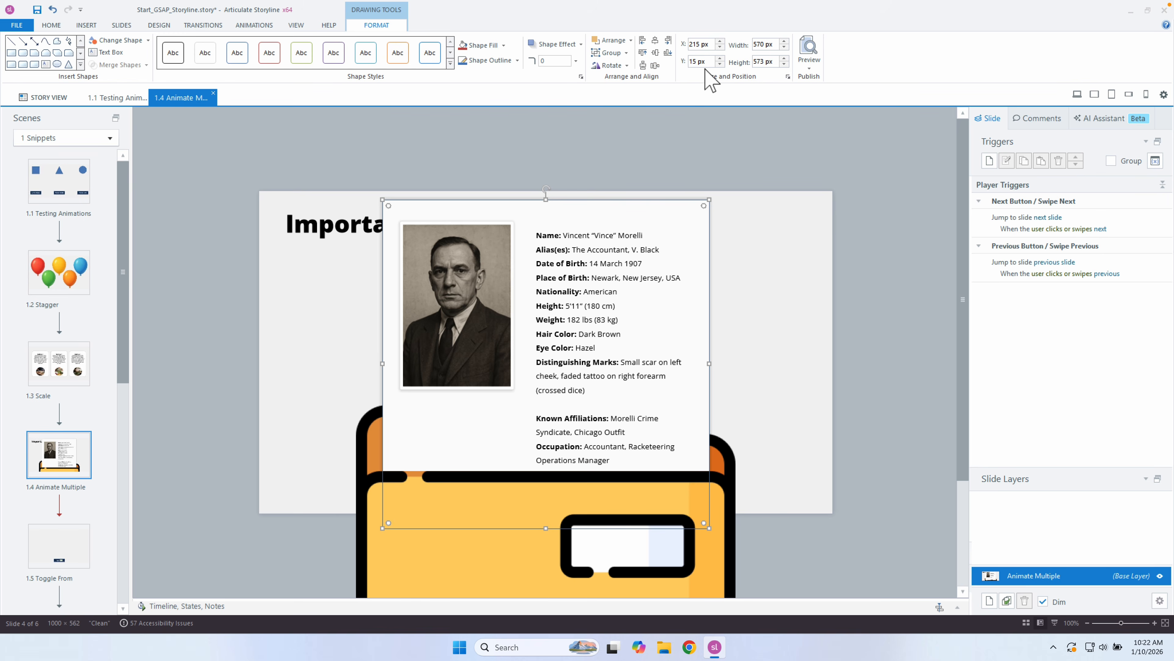
key("ctrl+Left")
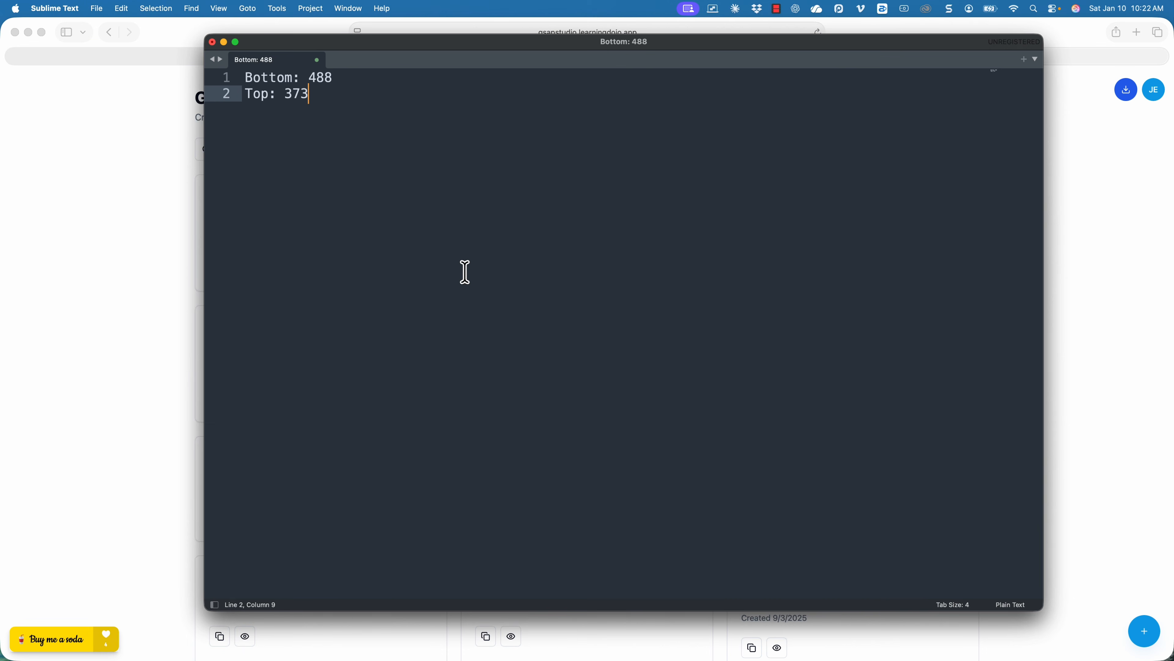
key("Return")
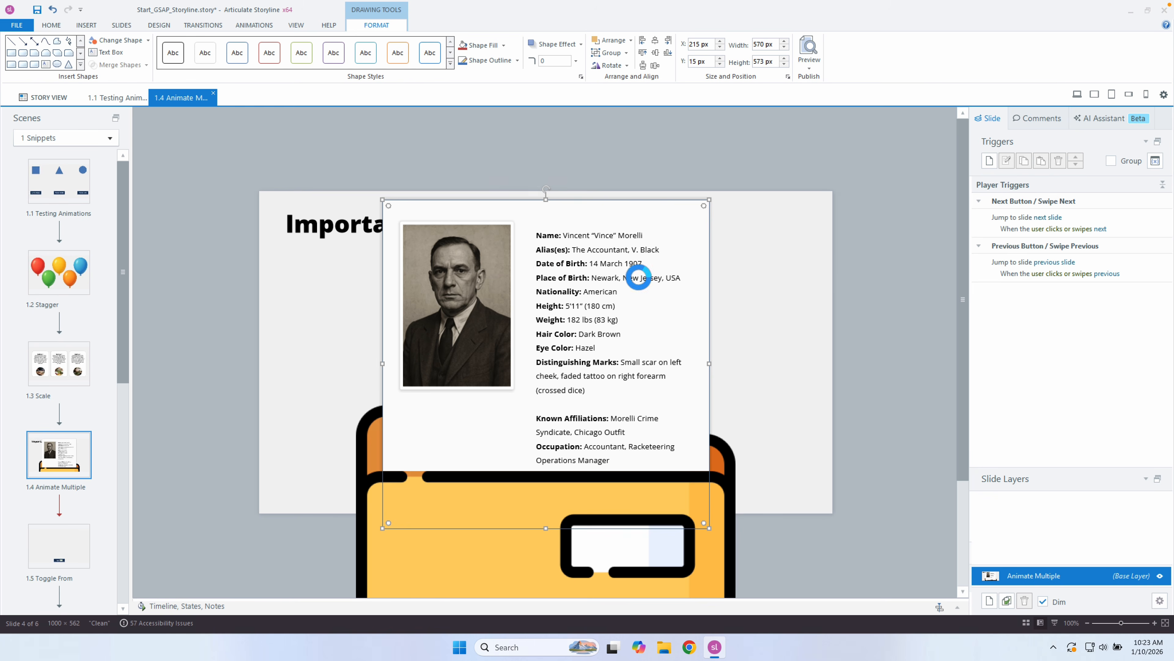
Undo the paper and folder back piece moves to restore the original folder layout.
left_click(763, 301)
key("ctrl+z")
key("ctrl+z")
key("ctrl+z")
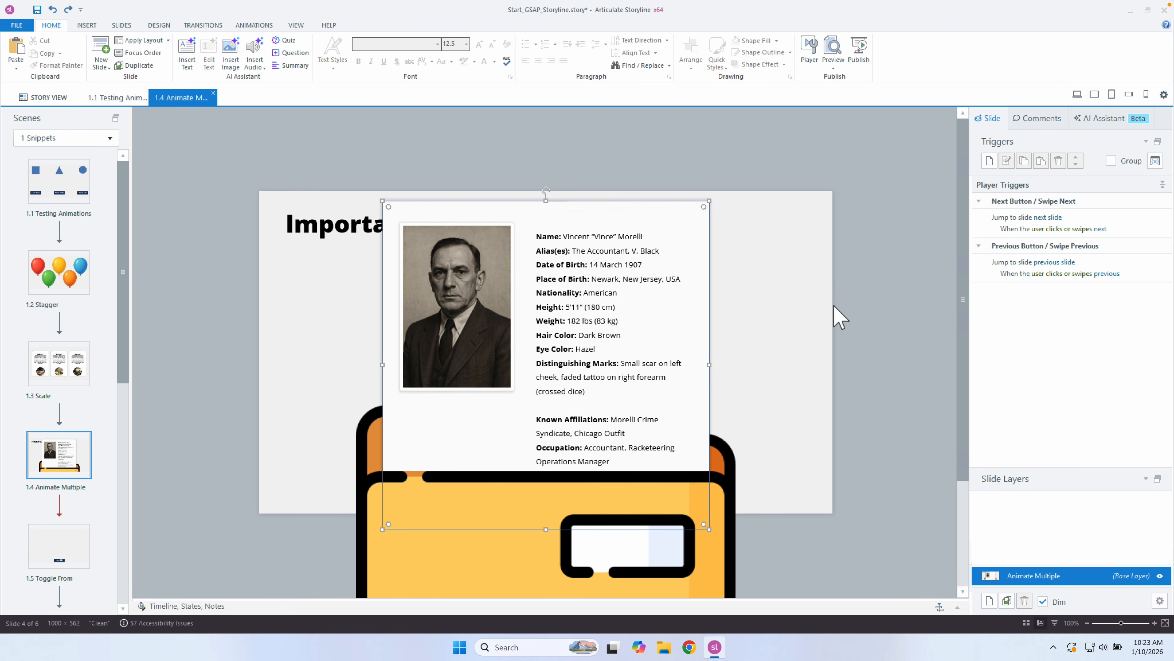
key("ctrl+z")
key("ctrl+z")
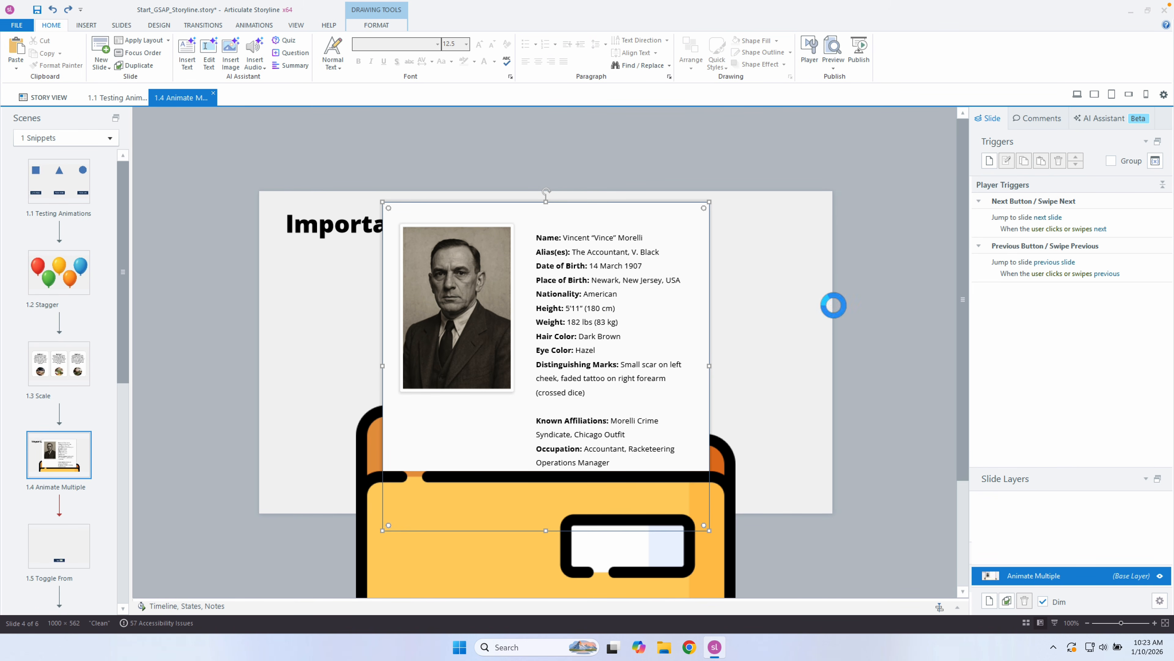
key("ctrl+z")
key("ctrl+z")
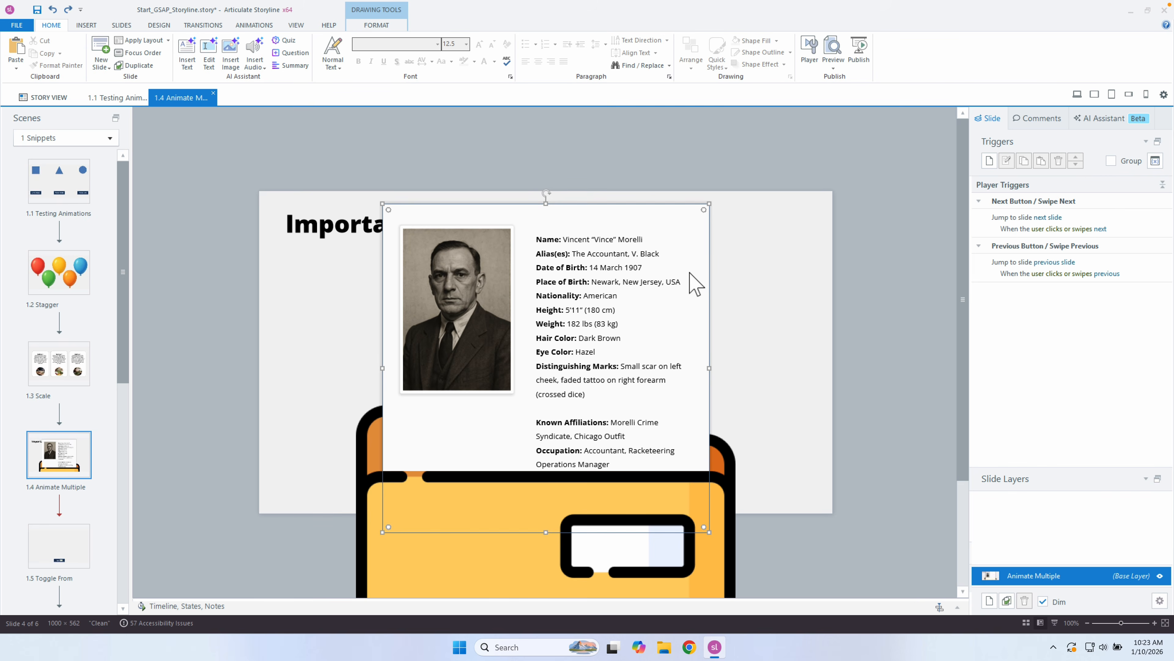
key("ctrl+z")
key("ctrl+z")
key("ctrl+z")
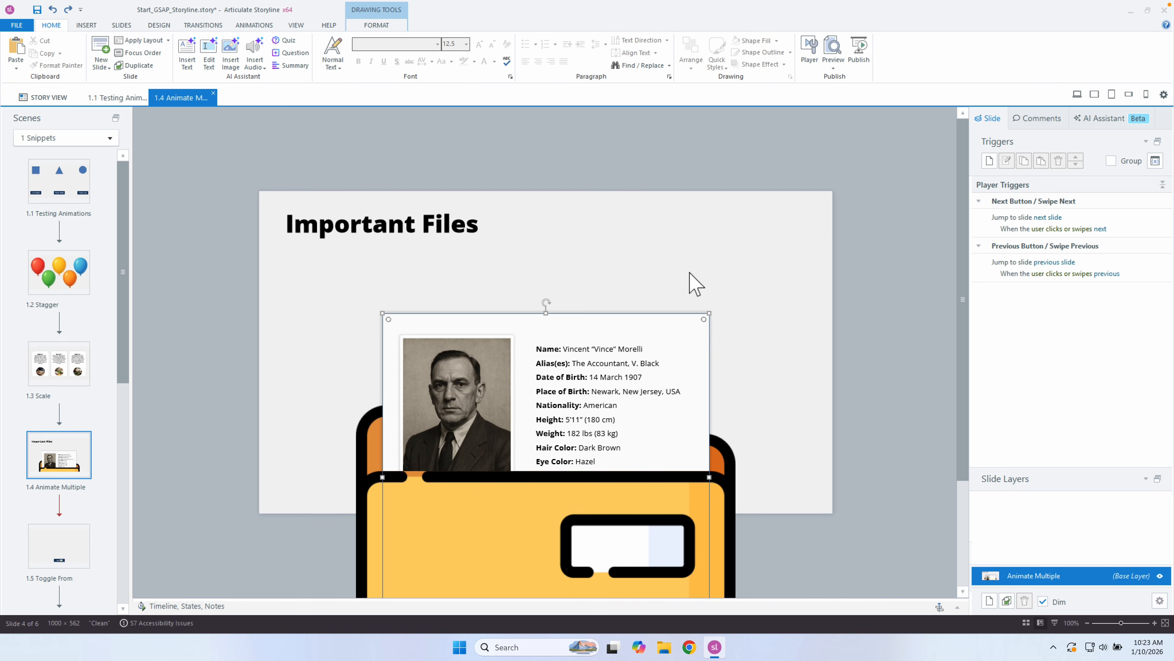
key("ctrl+z")
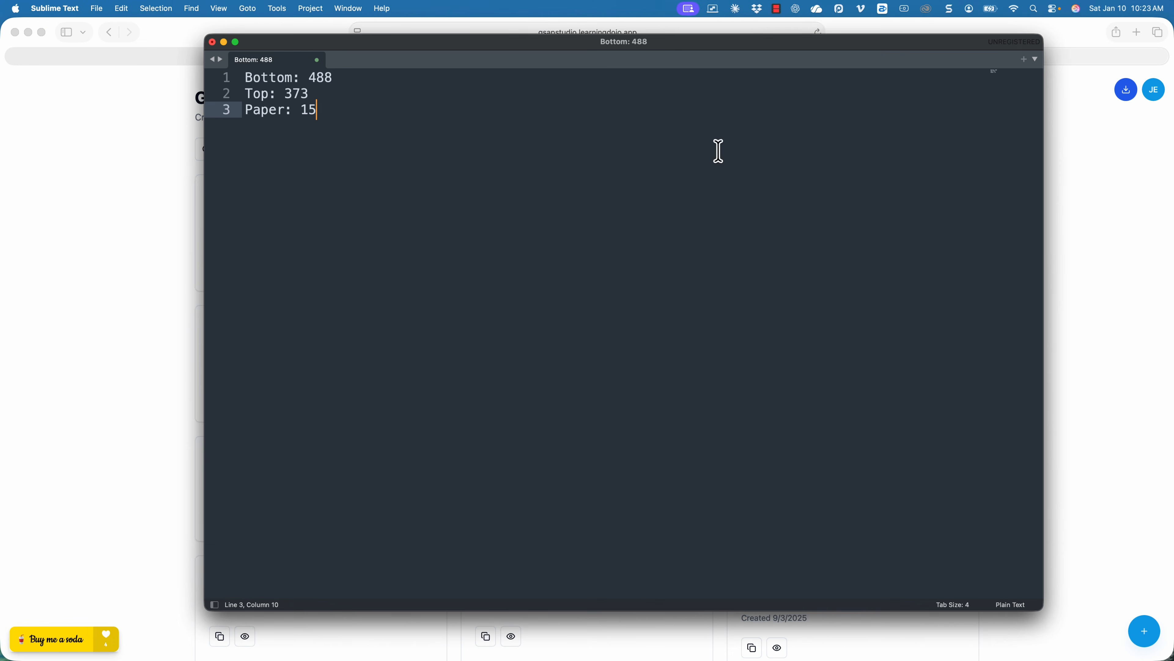
Switch to GSAP Studio and start a new snippet from the saved snippets list.
left_click(164, 162)
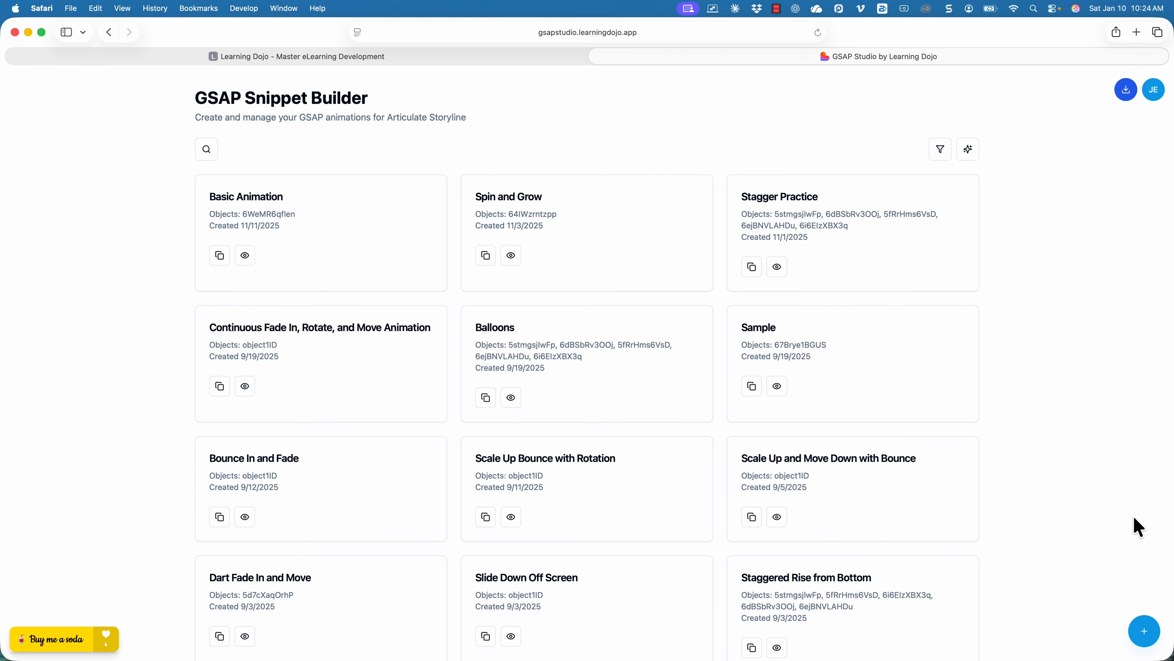
left_click(1135, 628)
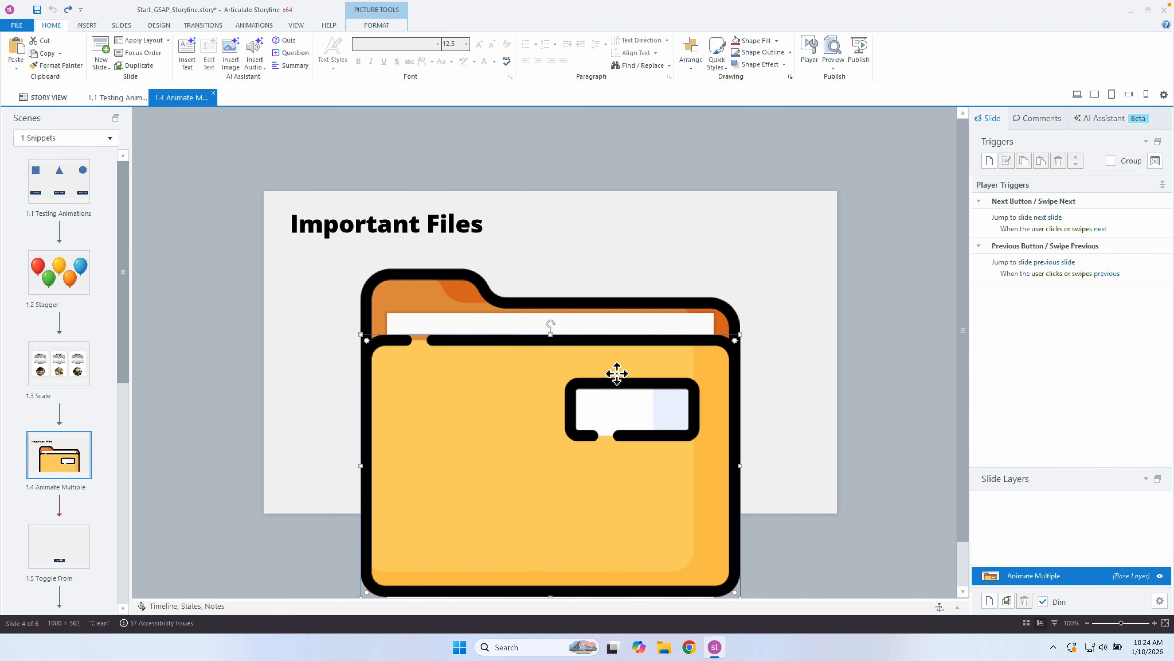
Copy the Bottom picture's object ID into the note after Bottom on line 1.
right_click(618, 374)
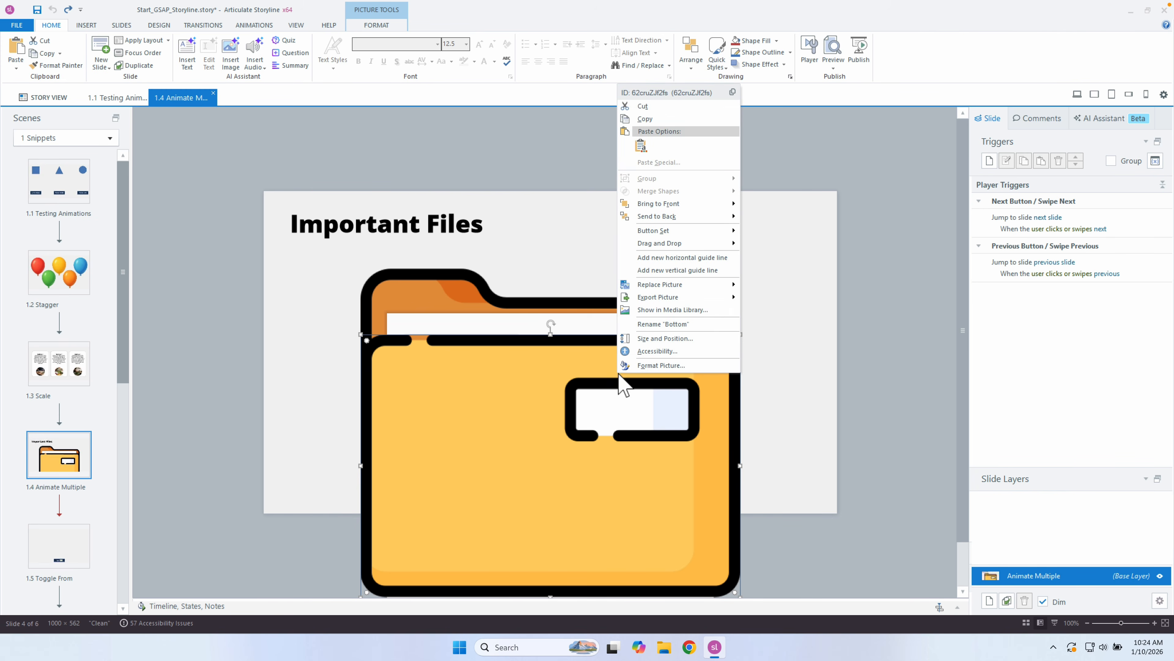
left_click(678, 95)
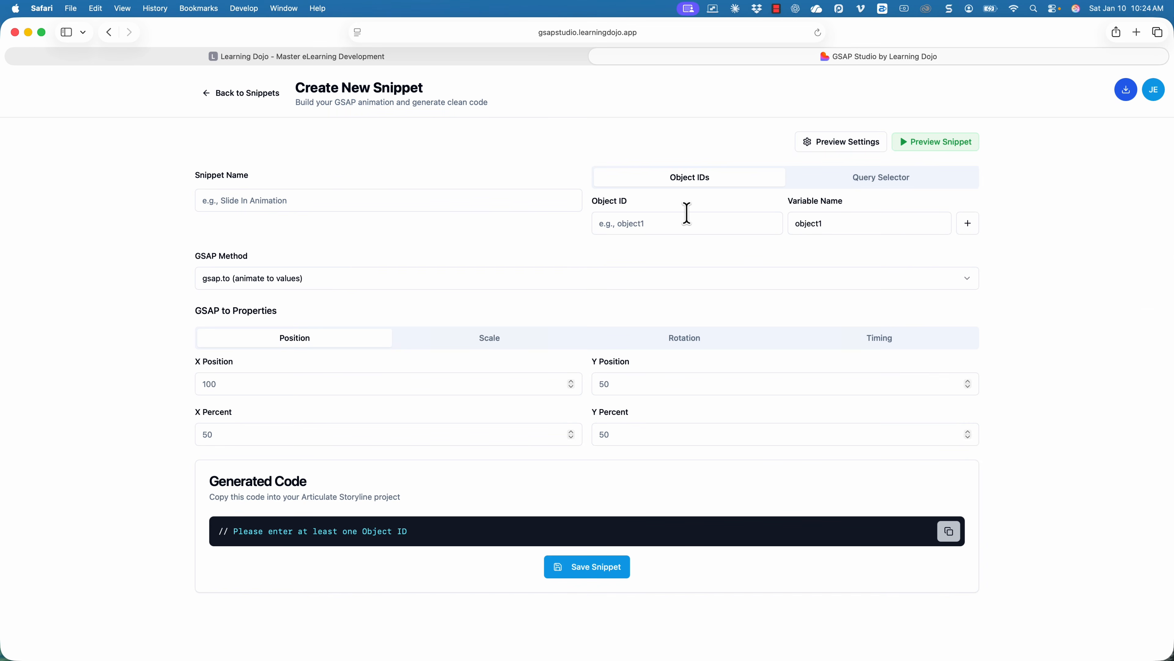
key("super+Tab")
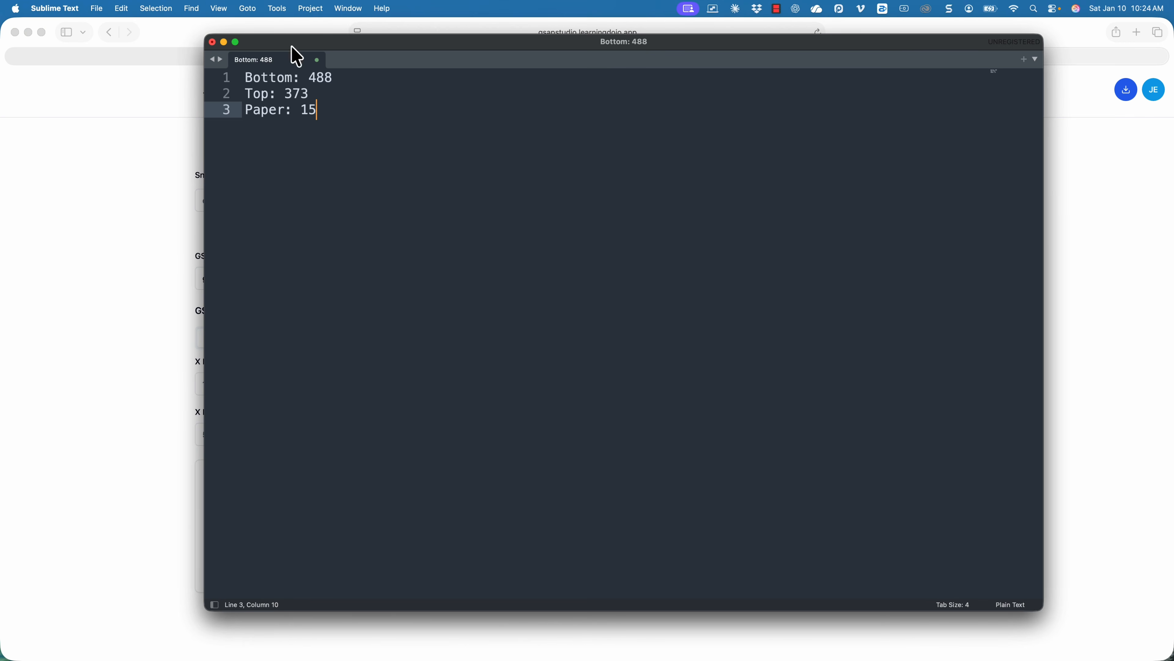
left_click(292, 78)
key("super+v")
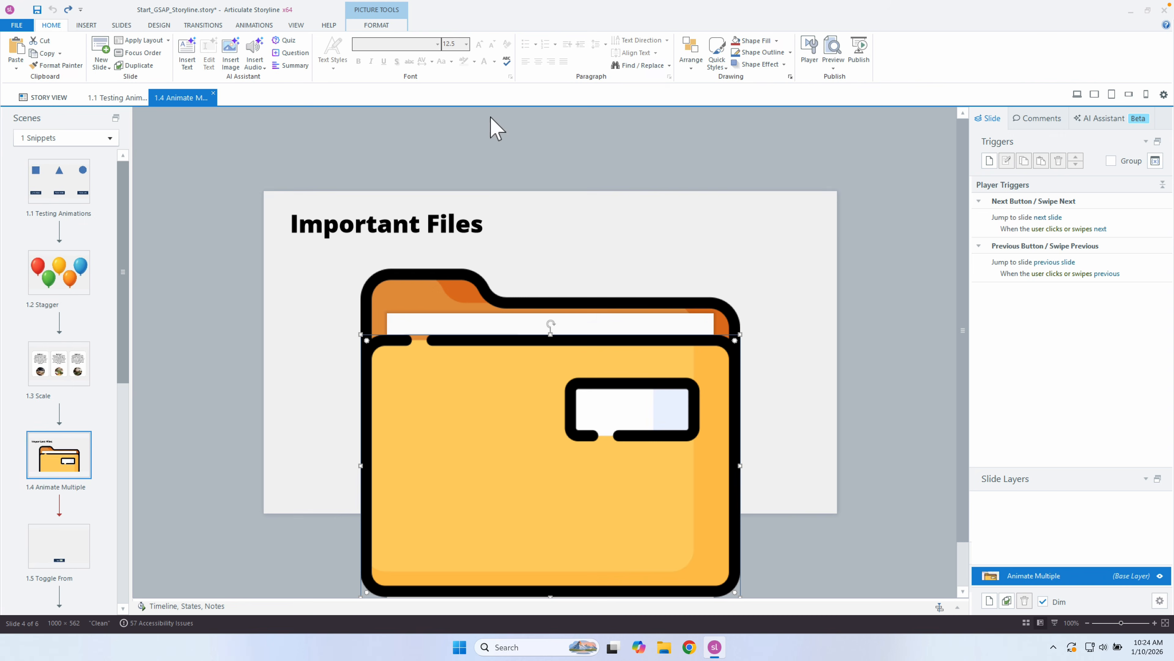
Add the Top and Paper object IDs to the note after their positions on lines 2 and 3.
right_click(417, 280)
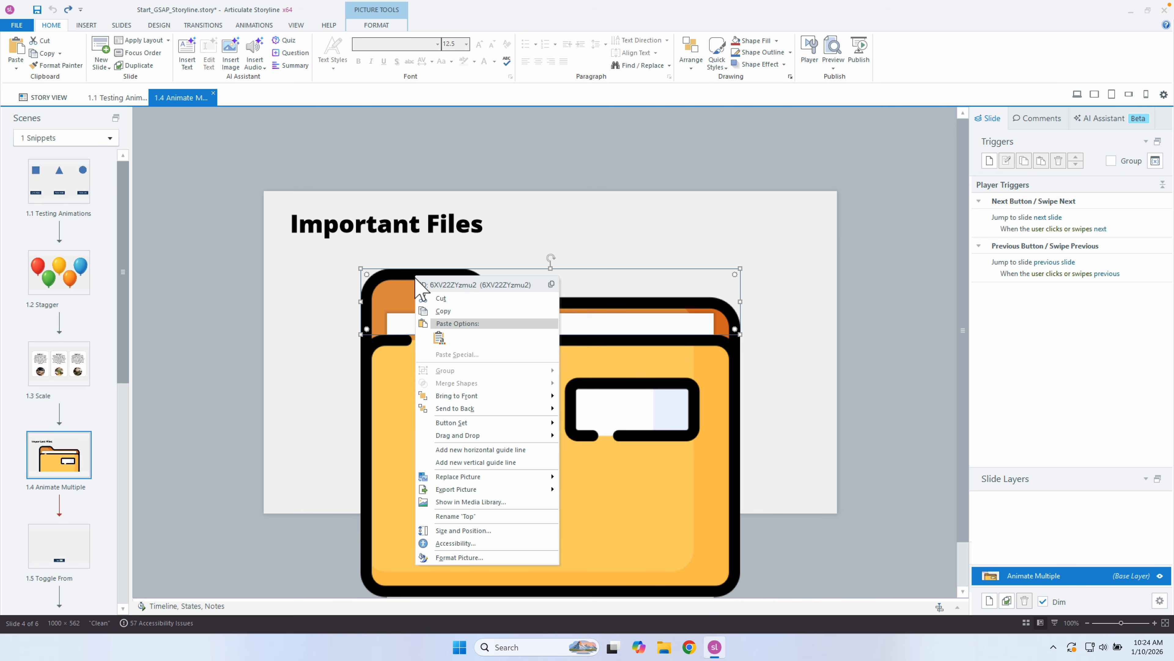
left_click(444, 284)
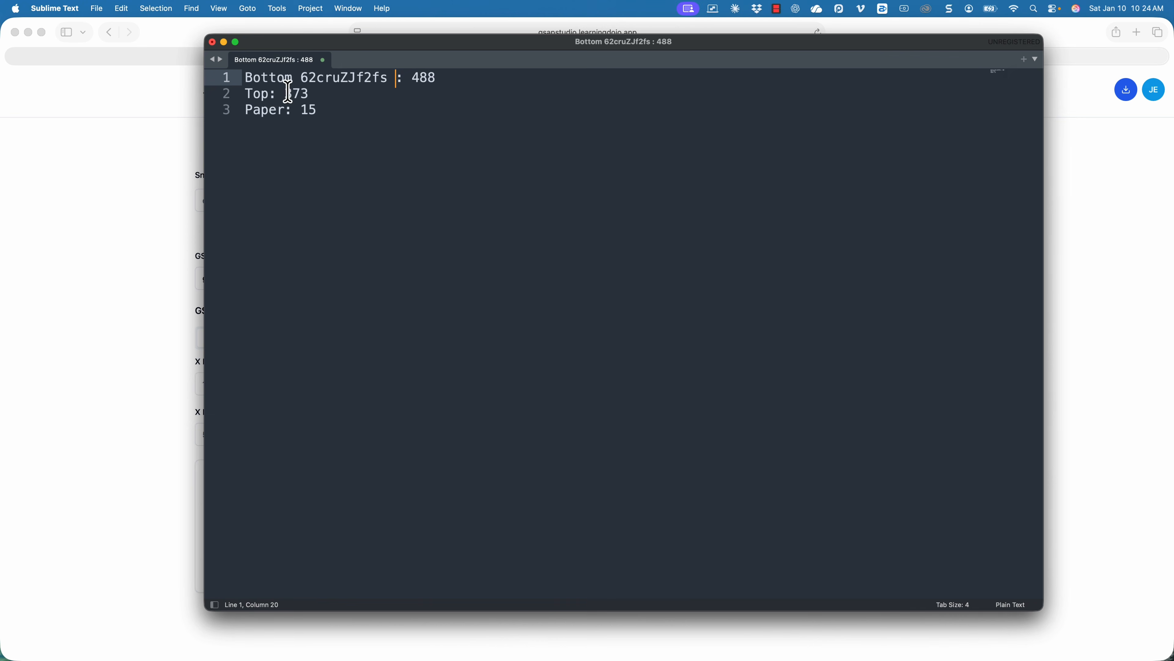
left_click(276, 94)
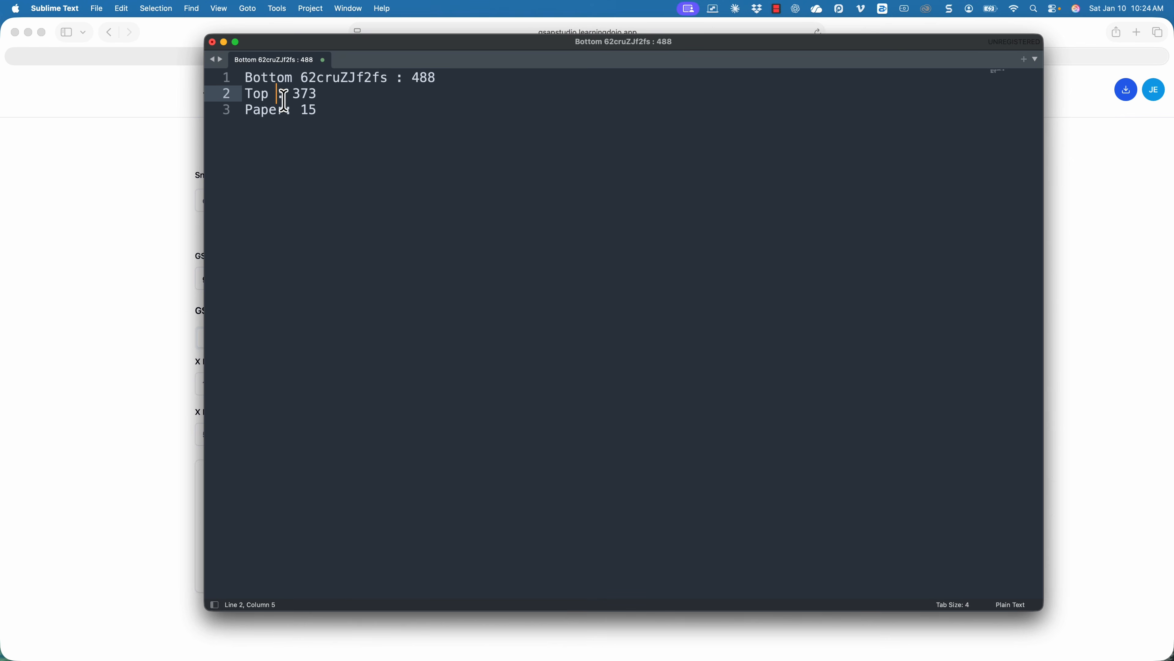
key("super+v")
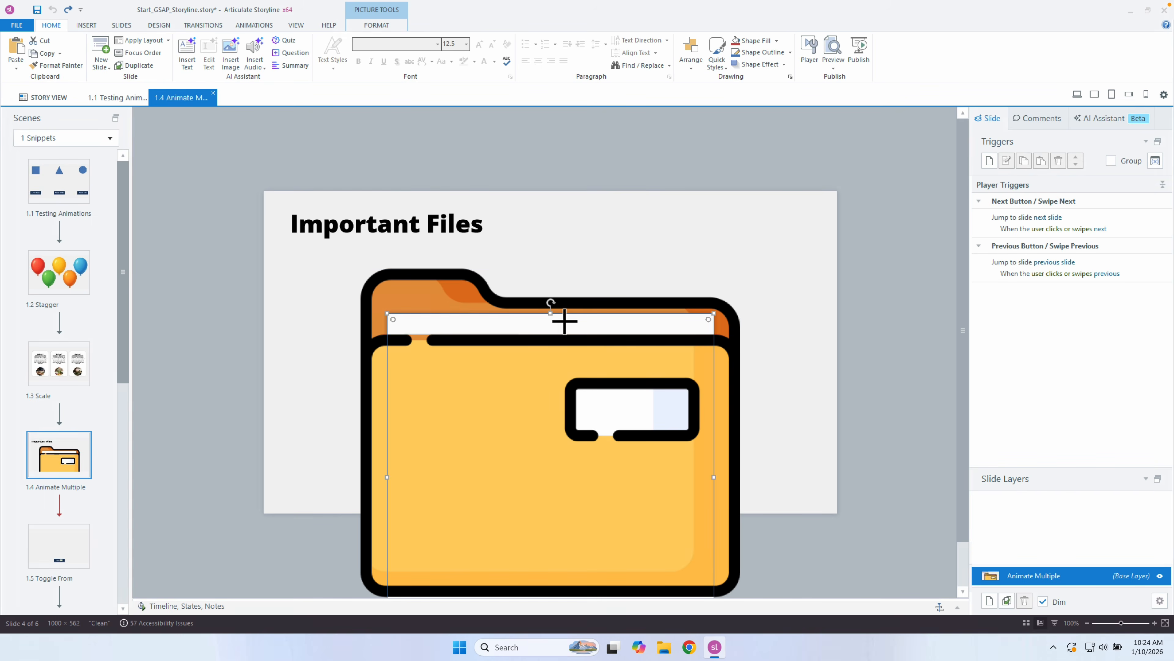
right_click(565, 321)
left_click(610, 331)
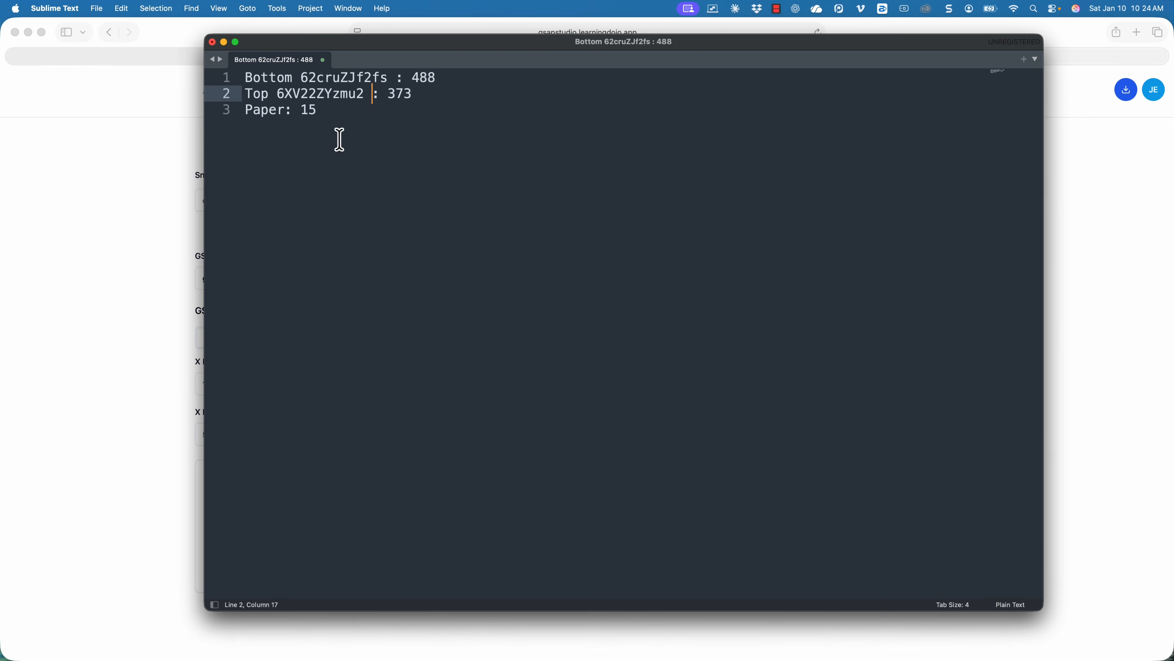
left_click(286, 111)
key("super+v")
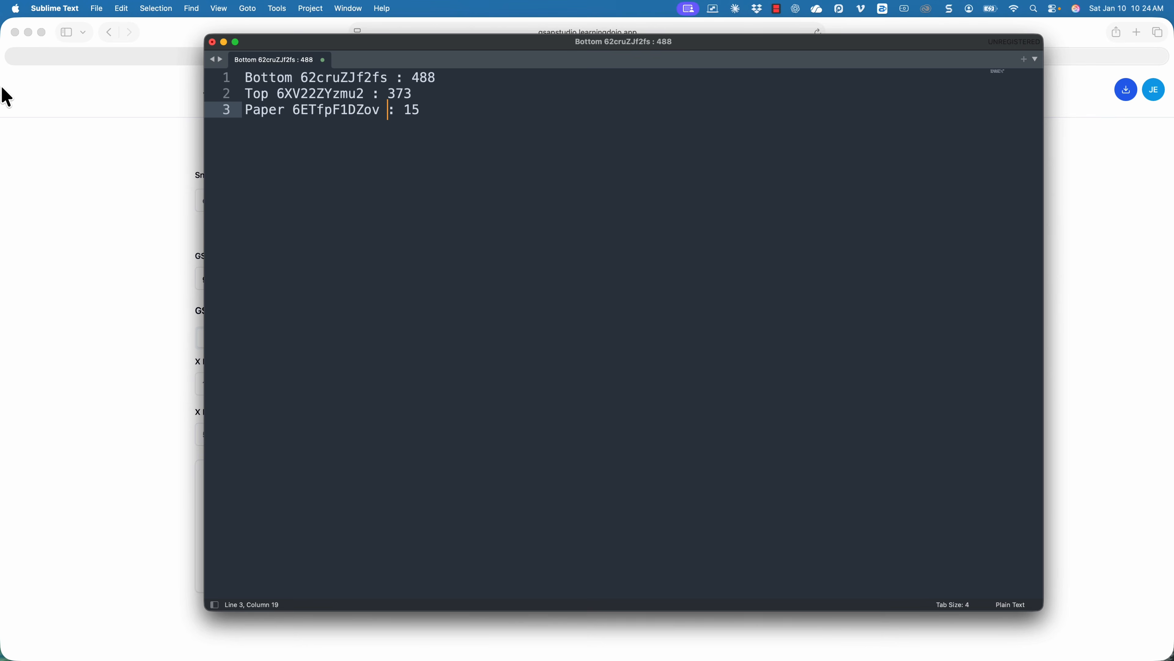
left_click(56, 131)
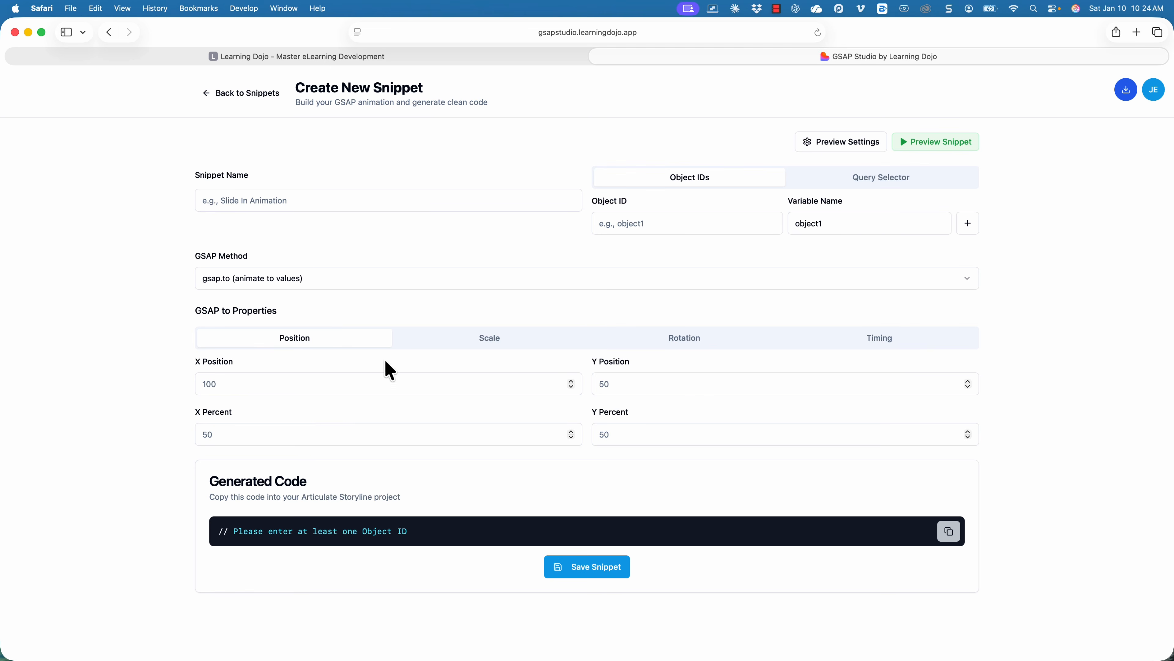
Set the snippet's Object ID to 62cruZJf2fs and its variable name to bottomFolder.
key("super+Tab")
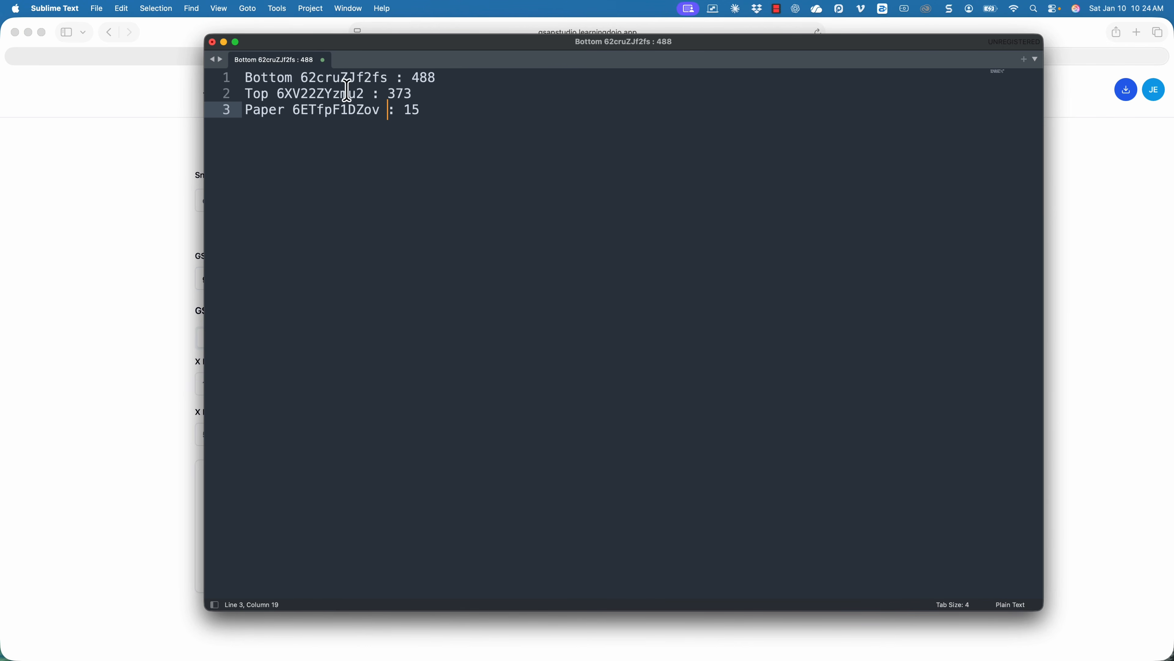
double_click(352, 77)
key("super+c")
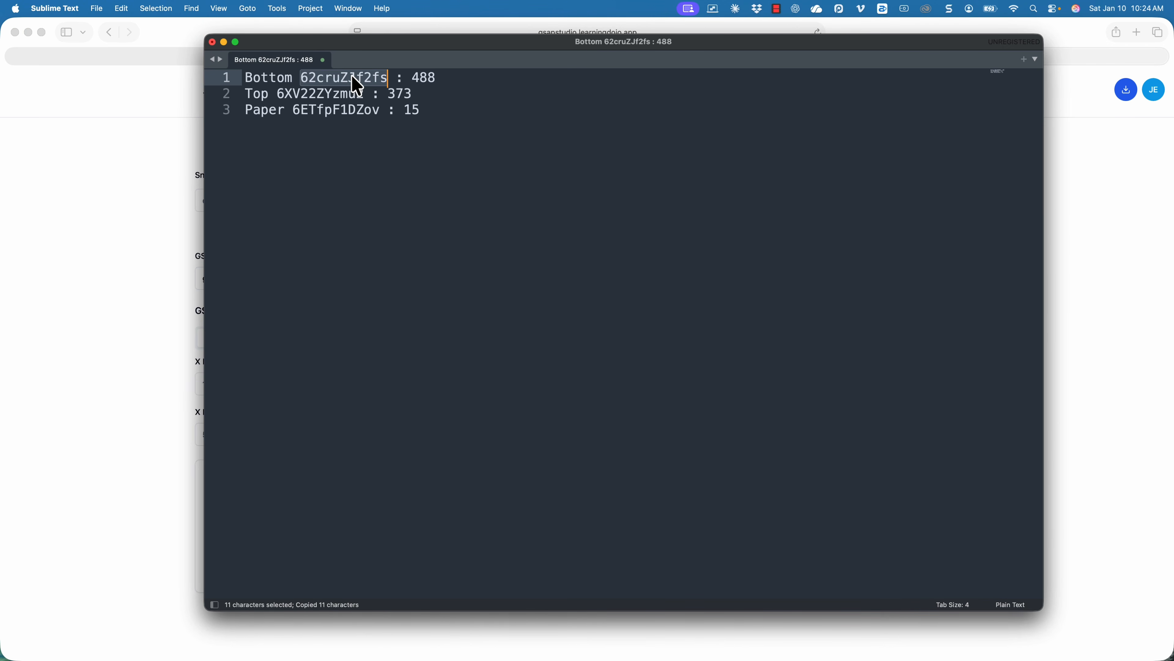
left_click(148, 150)
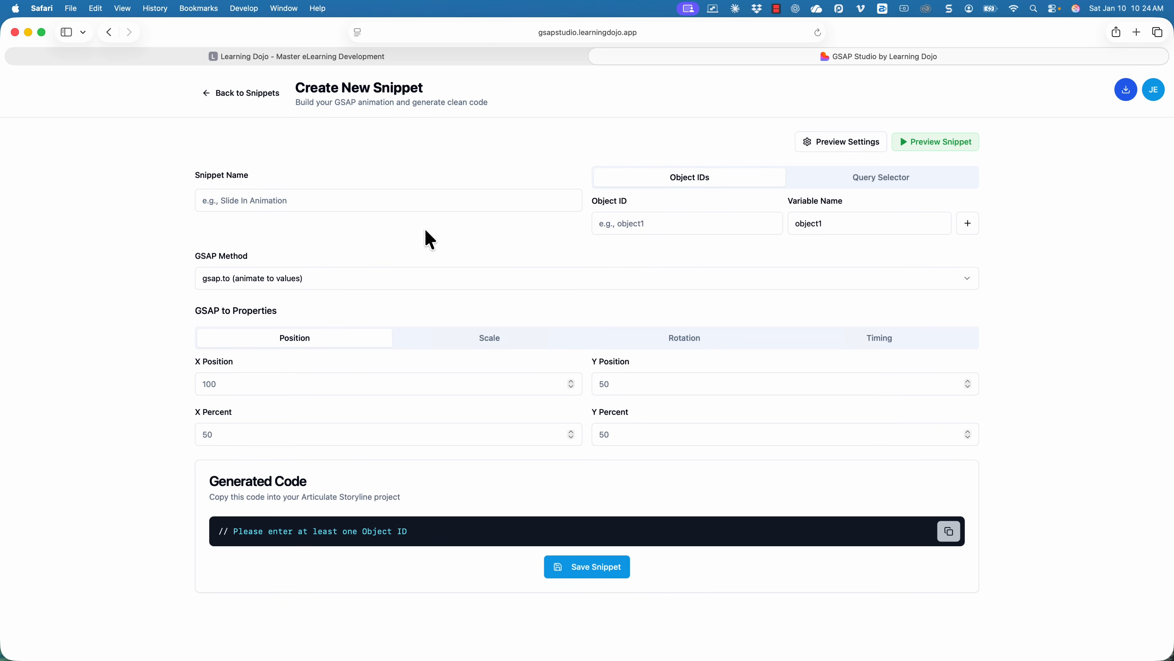
left_click(733, 227)
key("super+v")
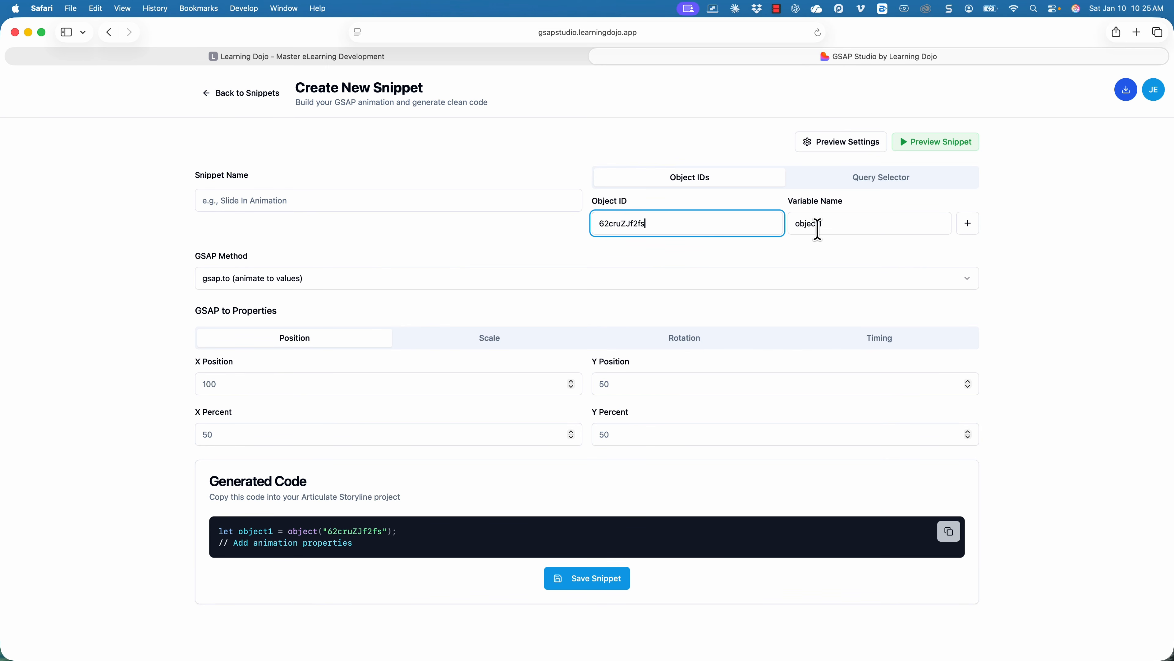
left_click_drag(817, 228, 780, 226)
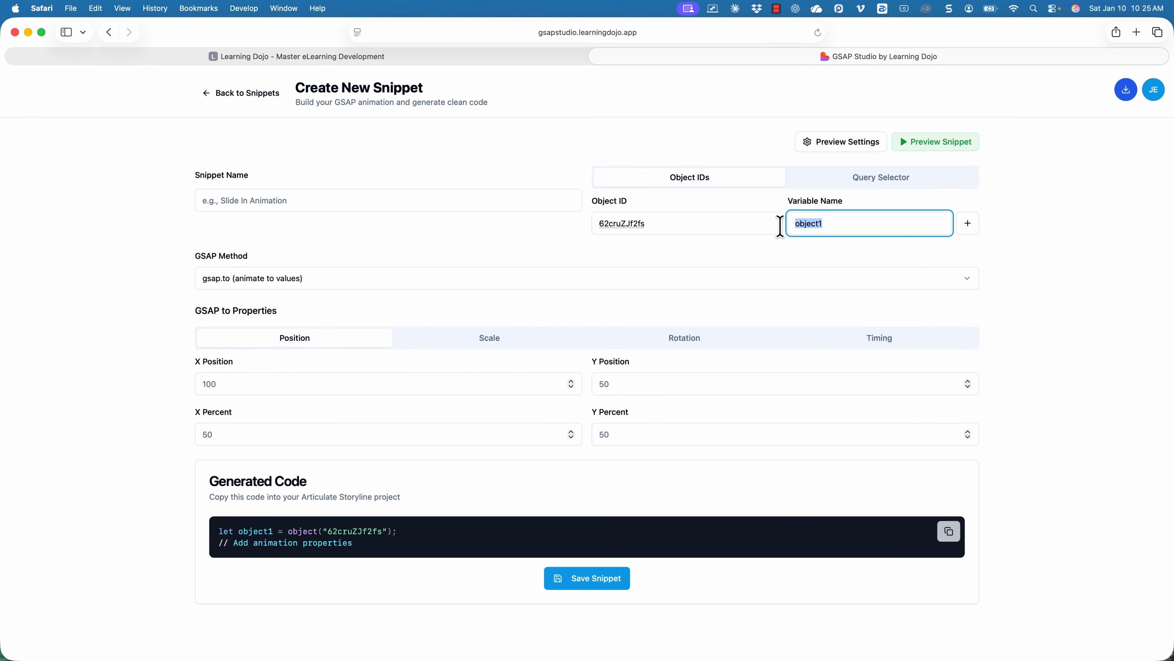
type("bottomFolder")
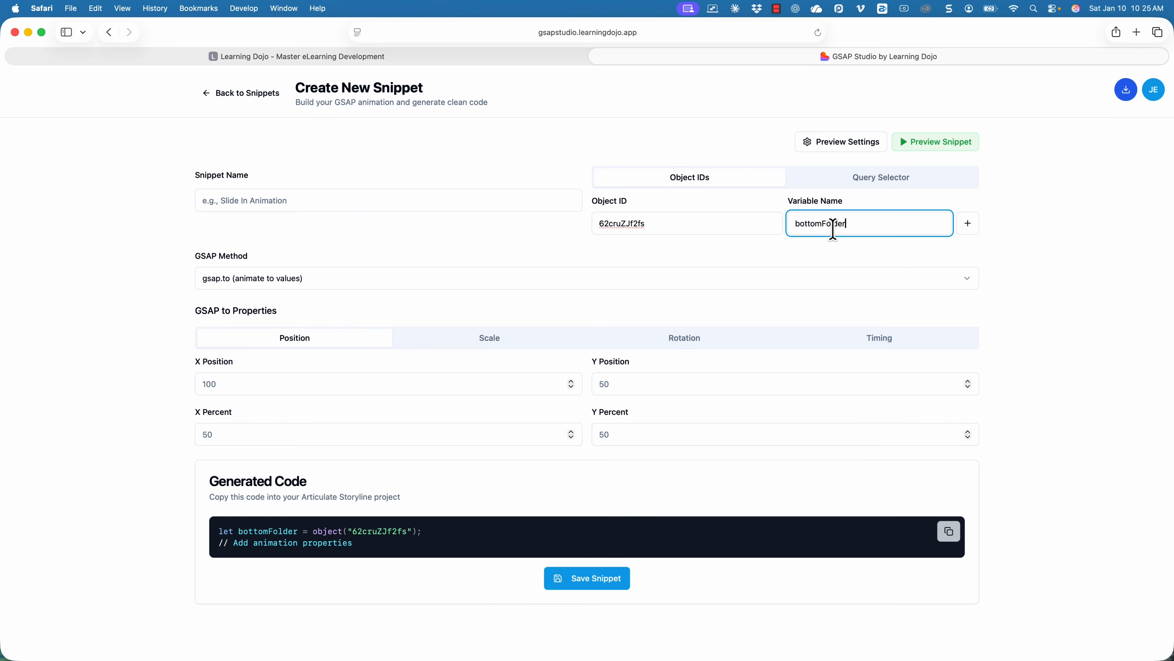
left_click(266, 200)
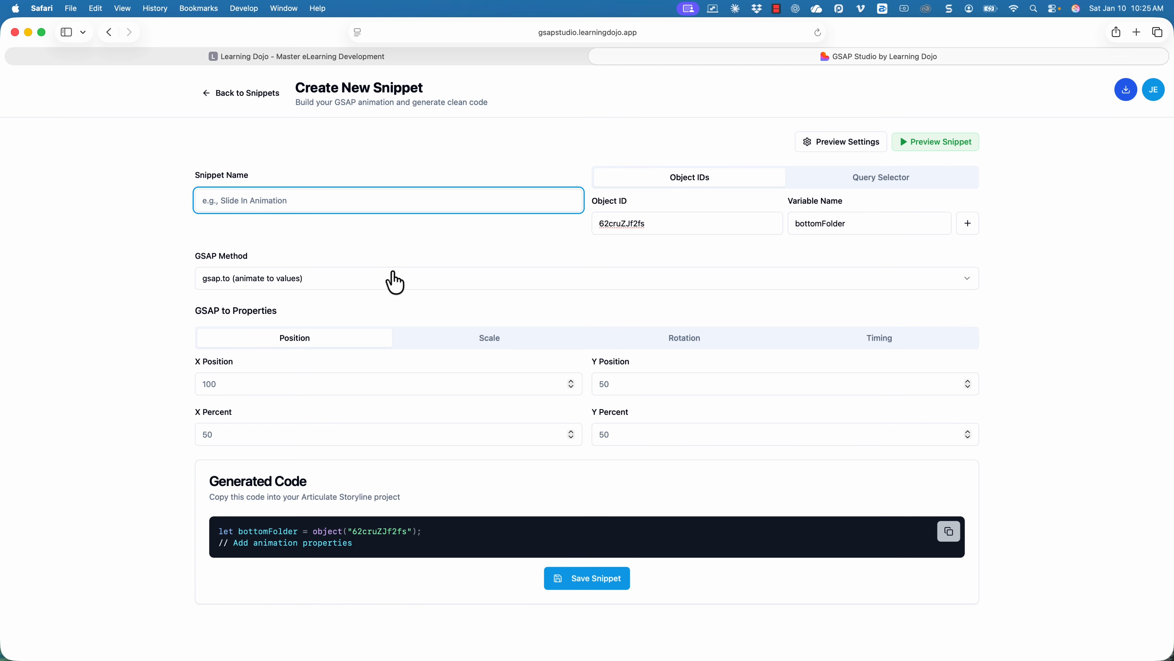
Set Y Position to 488 from the notes and copy the generated gsap.to code.
left_click(276, 384)
left_click(623, 384)
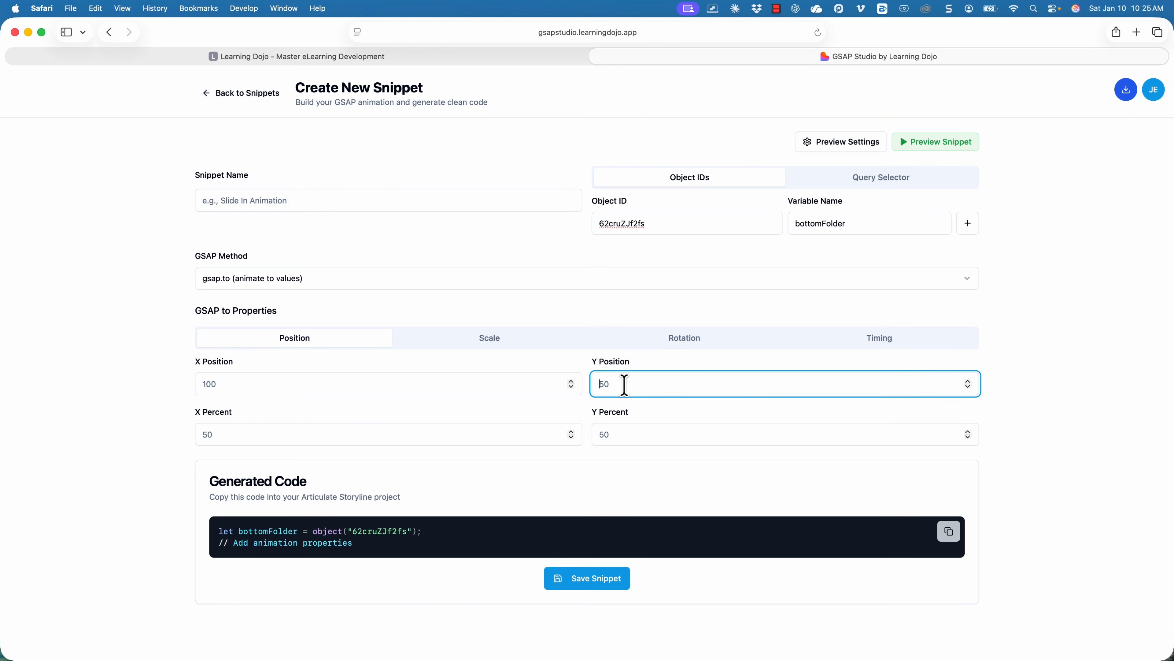
key("super+Tab")
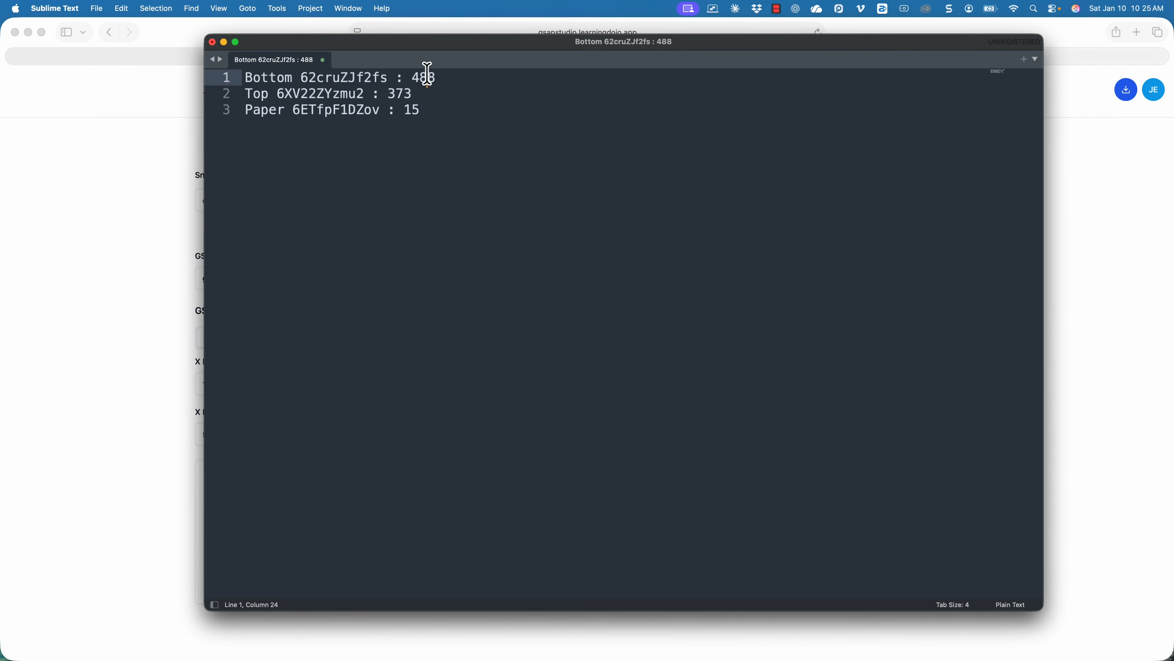
double_click(427, 76)
key("super+c")
key("super+Tab")
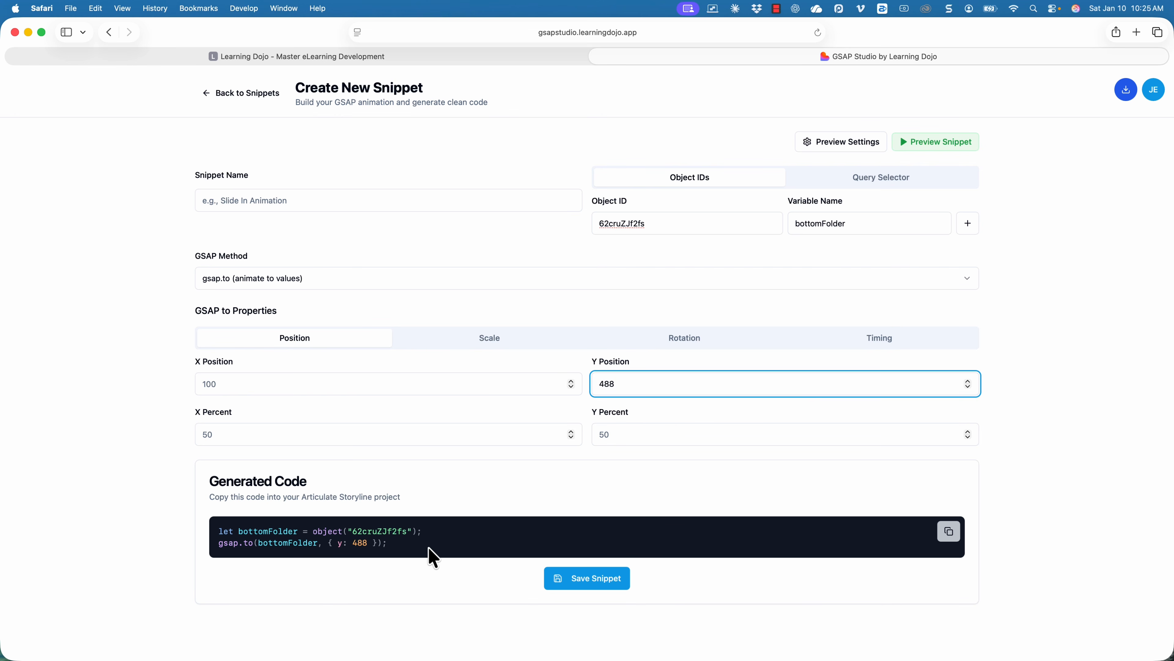
left_click(949, 530)
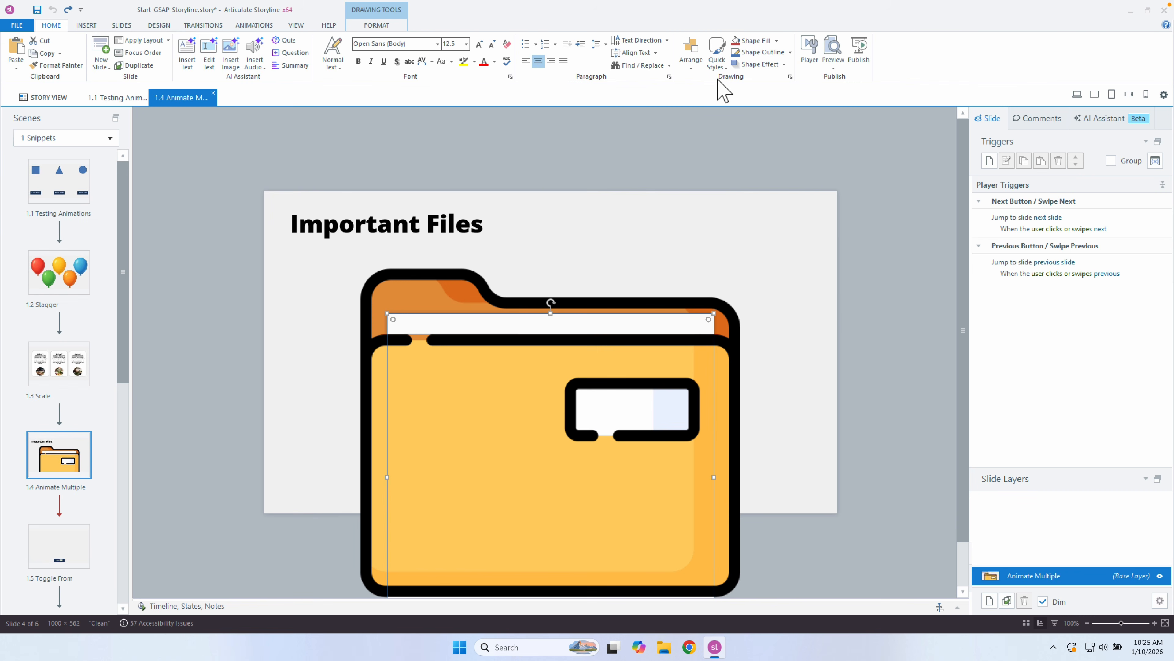
Create a new Execute JavaScript trigger containing the pasted bottomFolder GSAP code.
left_click(989, 160)
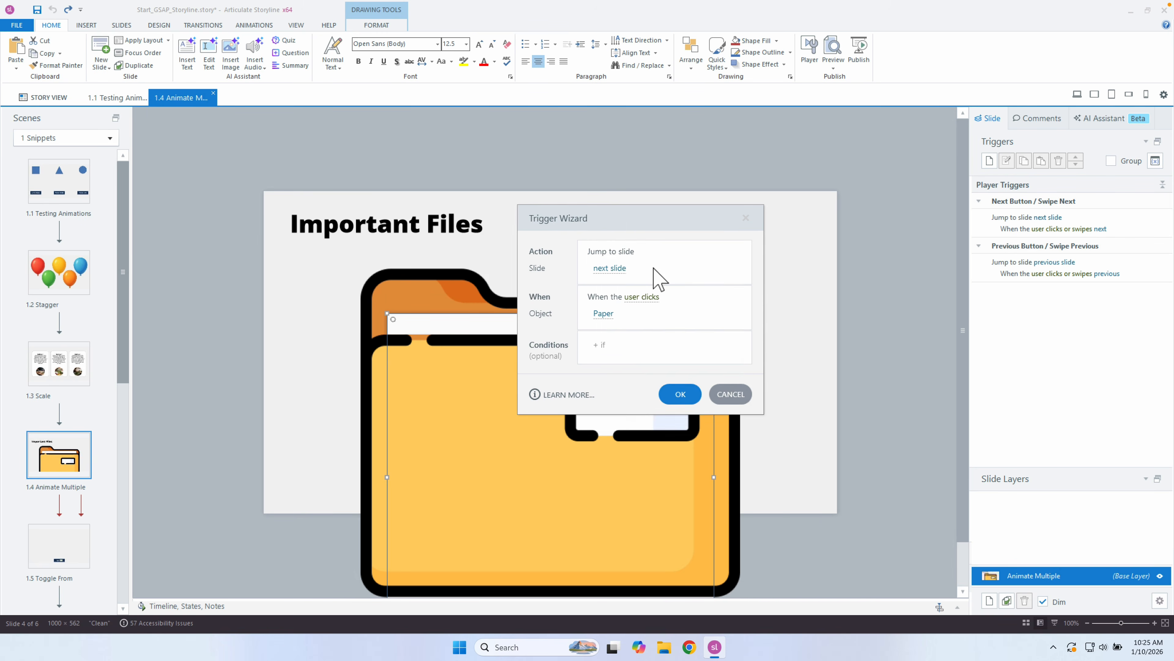
left_click(659, 278)
left_click_drag(742, 307, 739, 432)
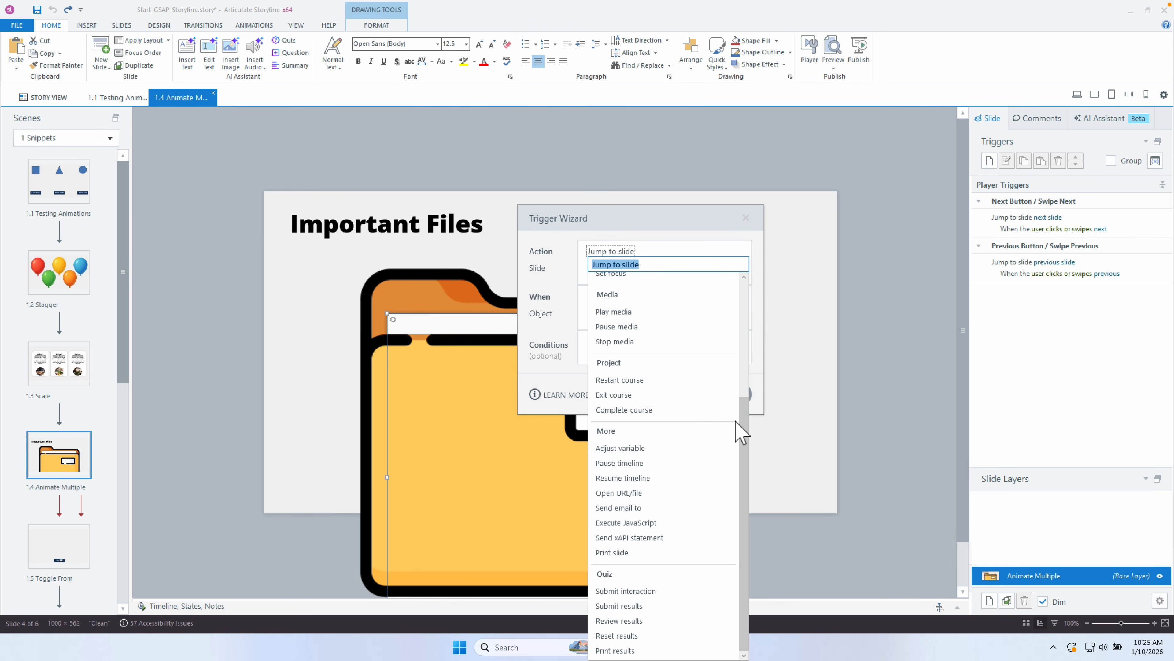
left_click(683, 528)
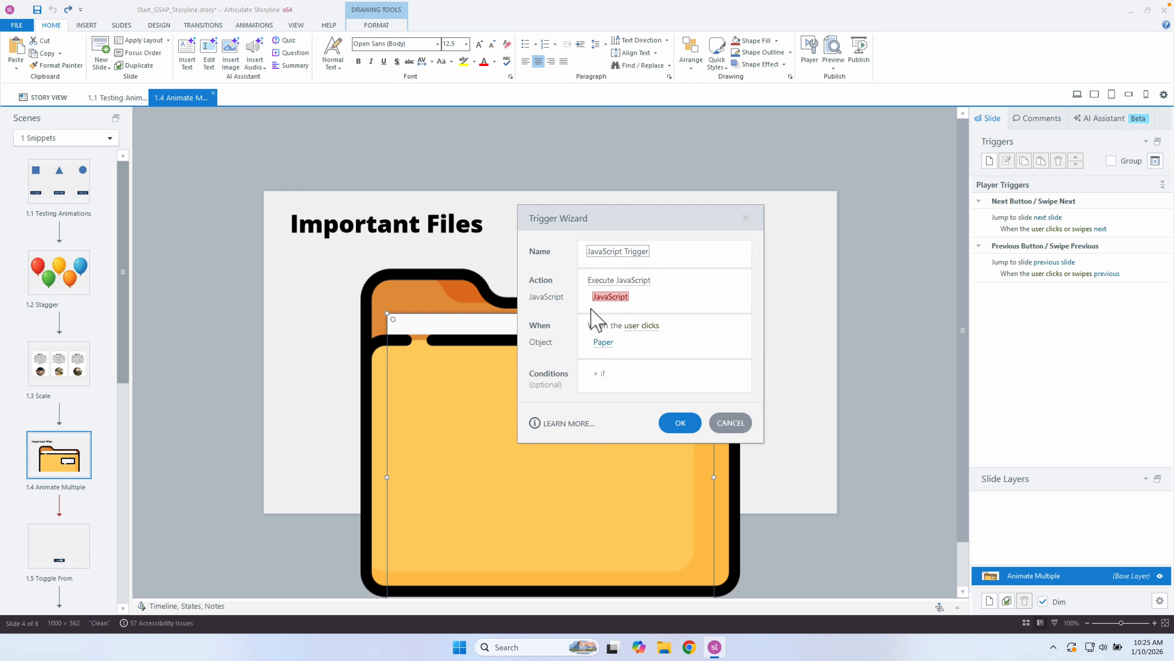
left_click(610, 297)
key("ctrl+v")
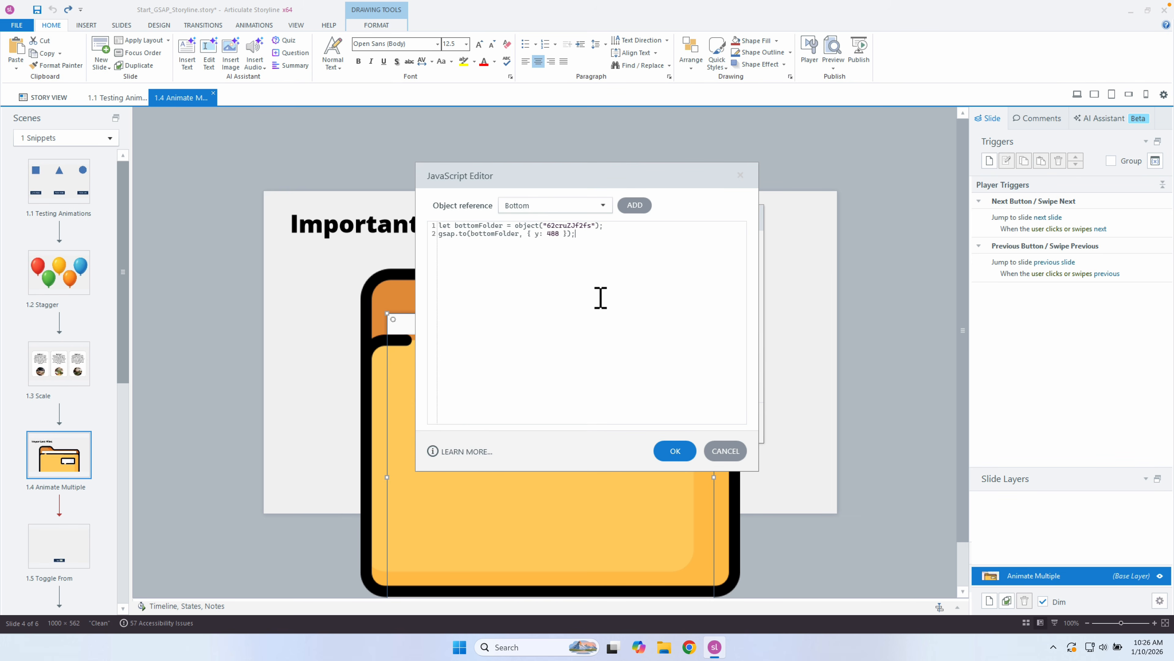
left_click(675, 451)
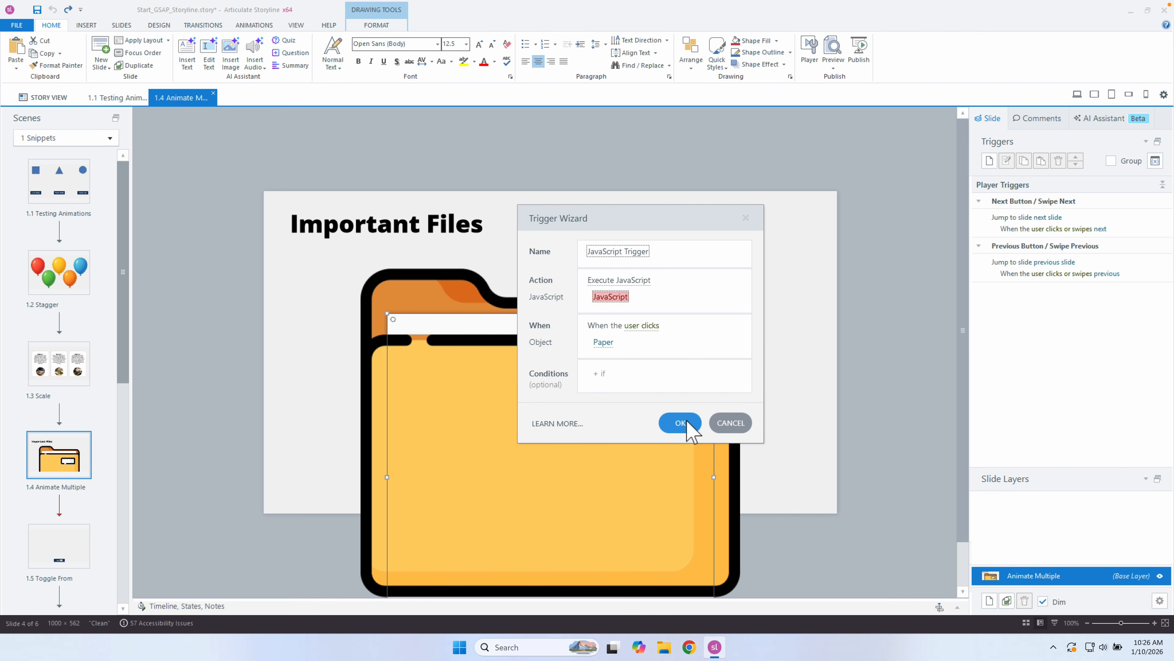
Set the trigger to fire when Bottom is clicked, verify the code, and add it.
left_click(606, 346)
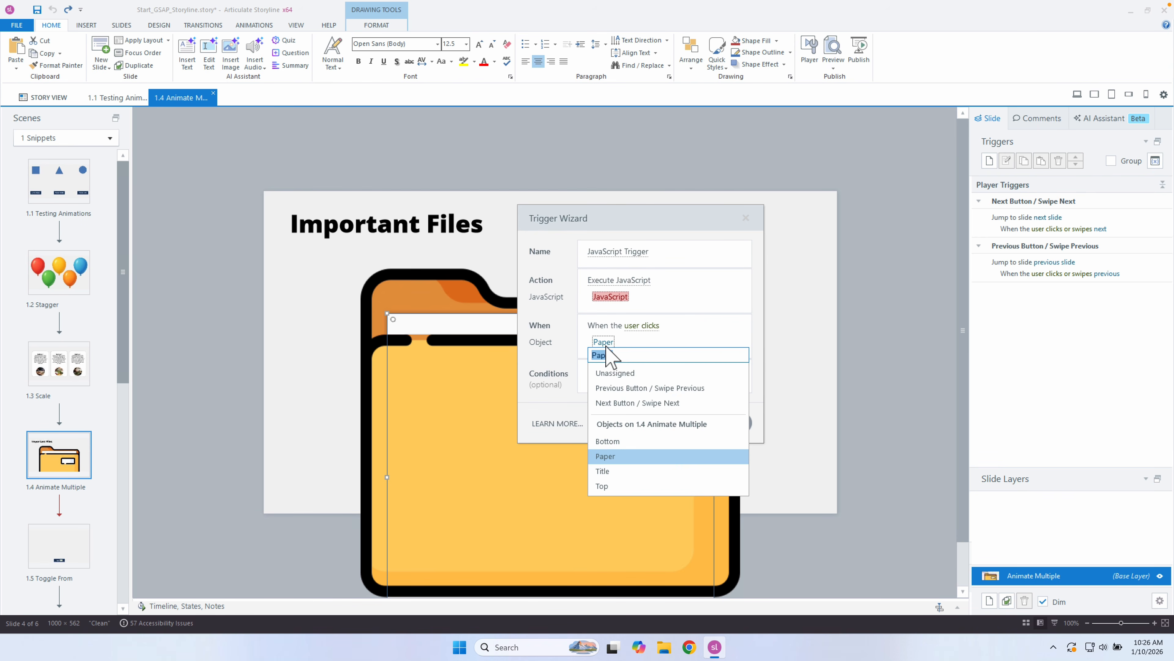
left_click(635, 443)
left_click(611, 297)
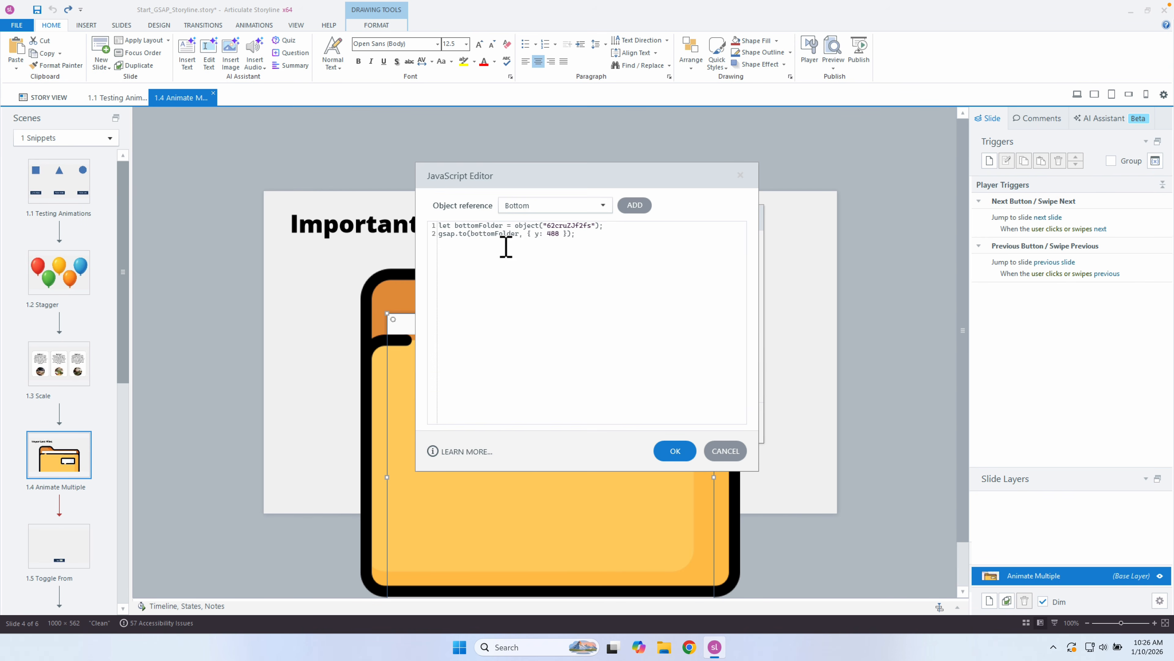
left_click(668, 451)
left_click(685, 426)
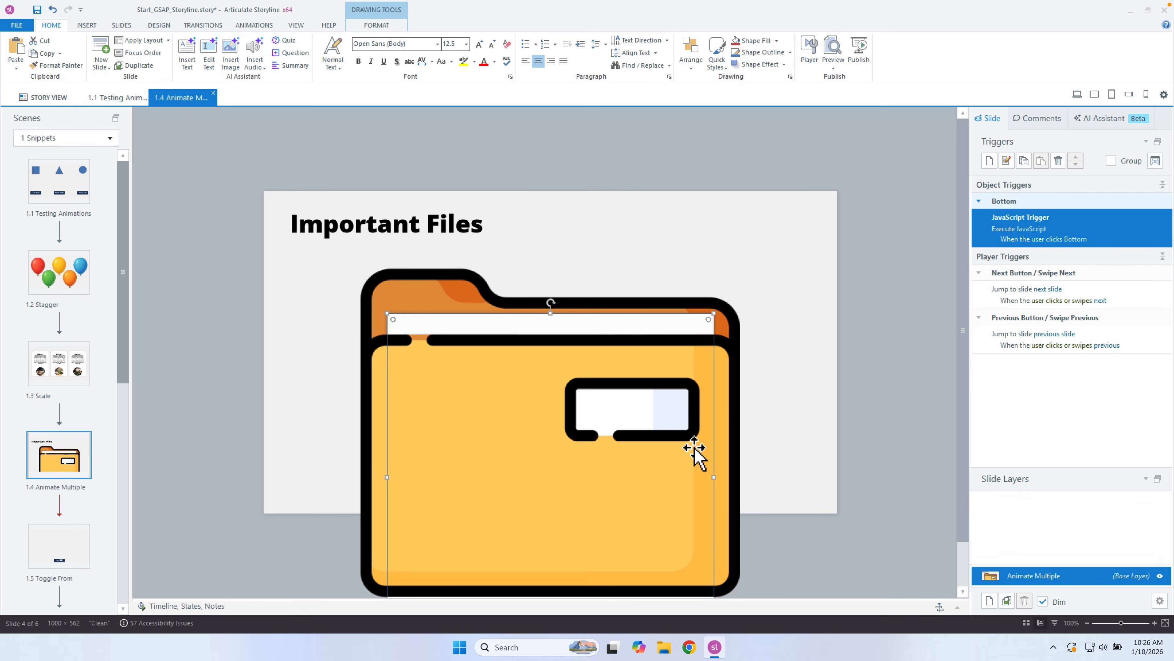
key("ctrl+Left")
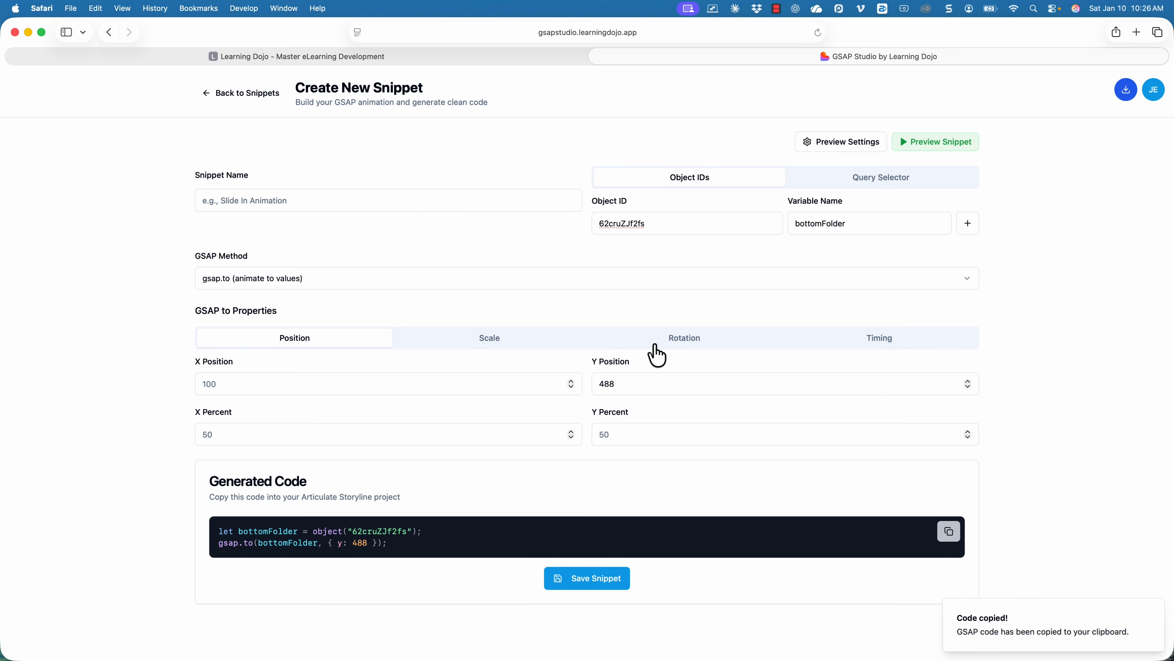
Replace the snippet's Object ID with the Top piece's ID 6XV22ZYzmu2.
key("super+Tab")
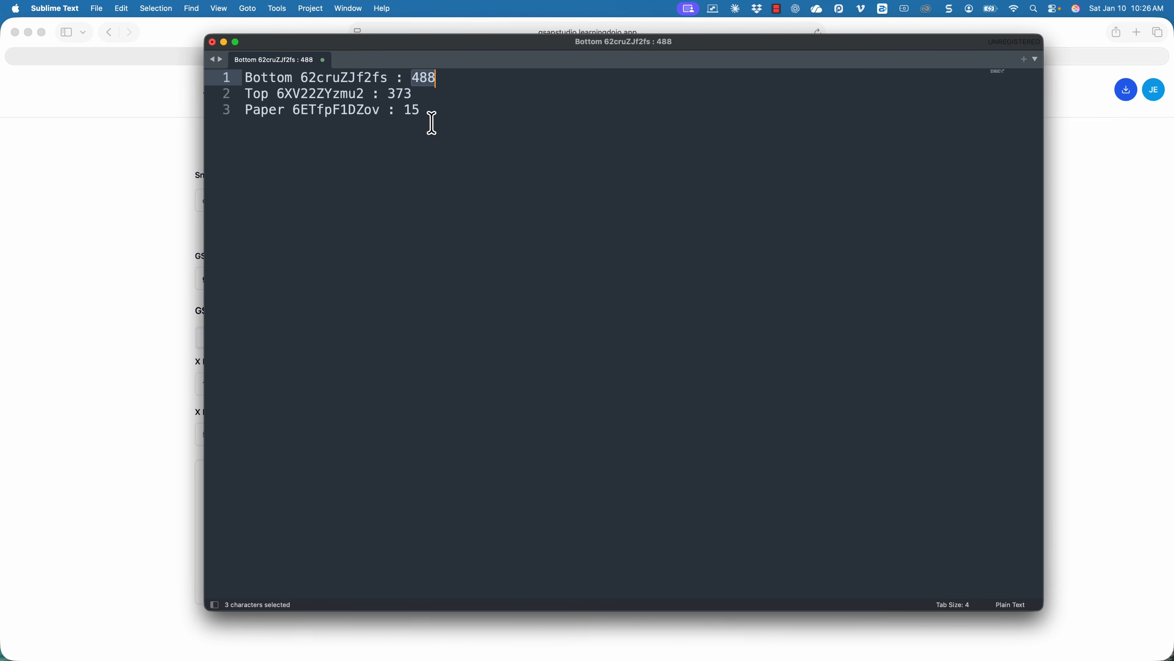
double_click(340, 94)
key("super+Tab")
left_click(680, 223)
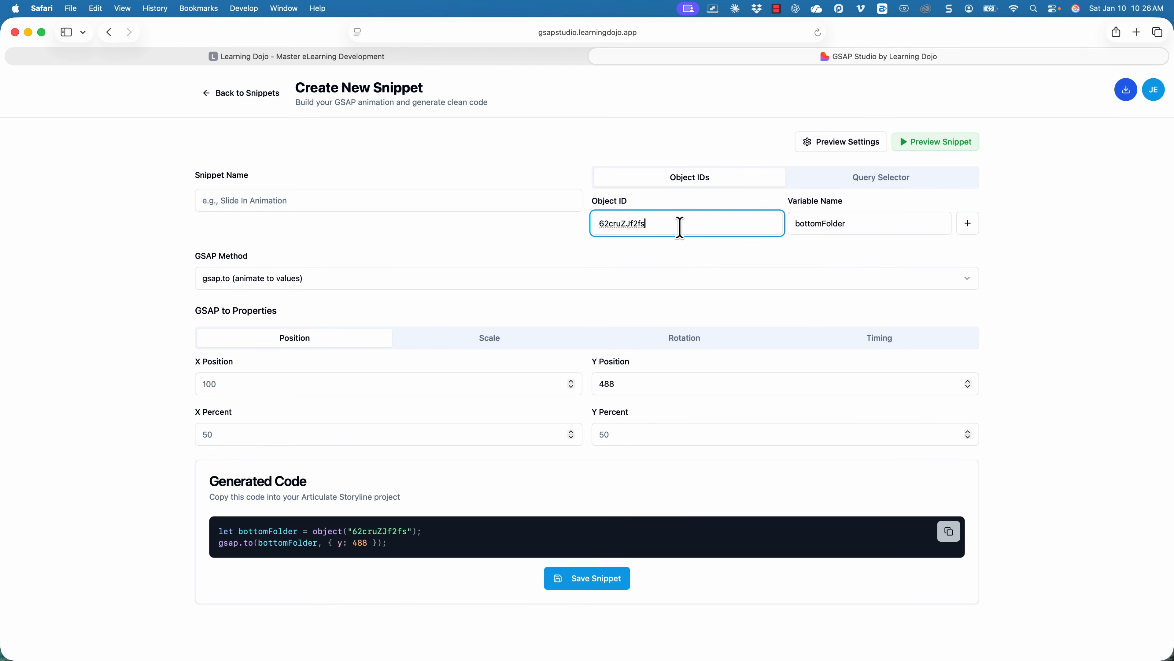
key("super+a")
key("super+v")
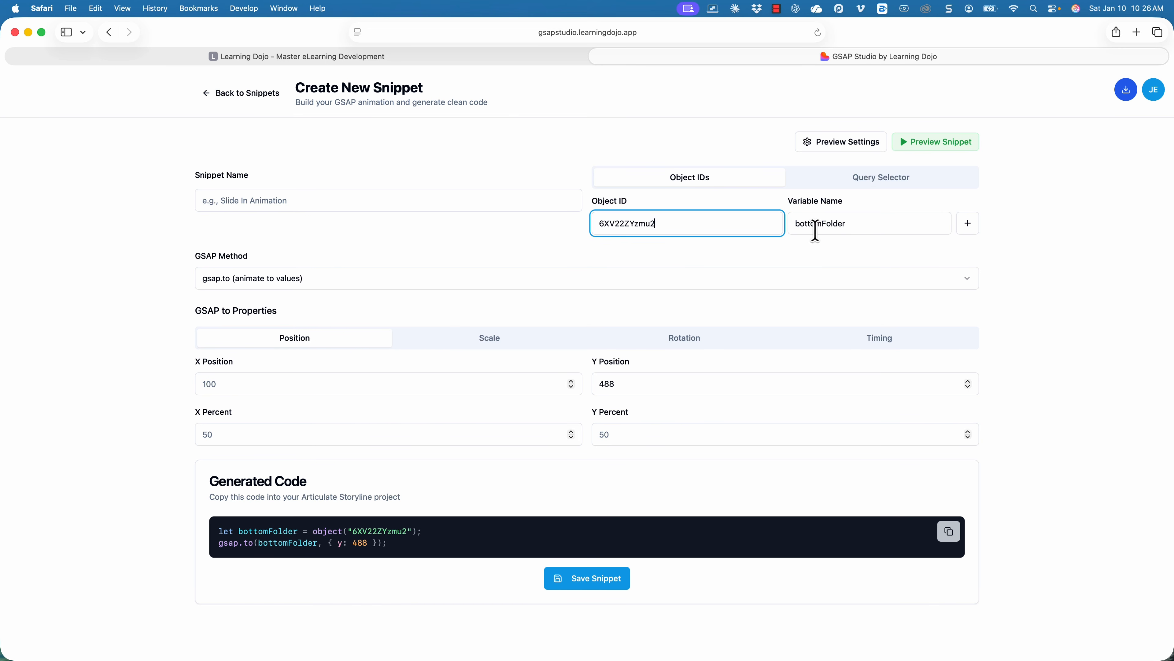
Rename the variable to topFolder and change Y Position from 488 to 373.
left_click(832, 227)
type("topFolder")
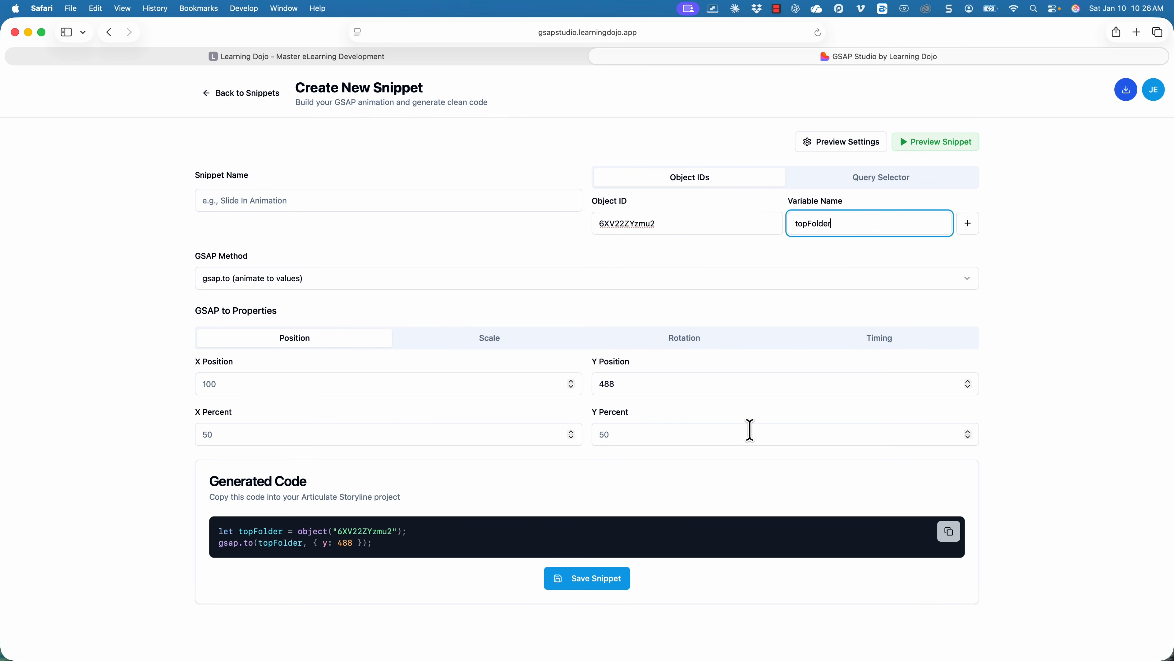
left_click(692, 383)
key("super+Tab")
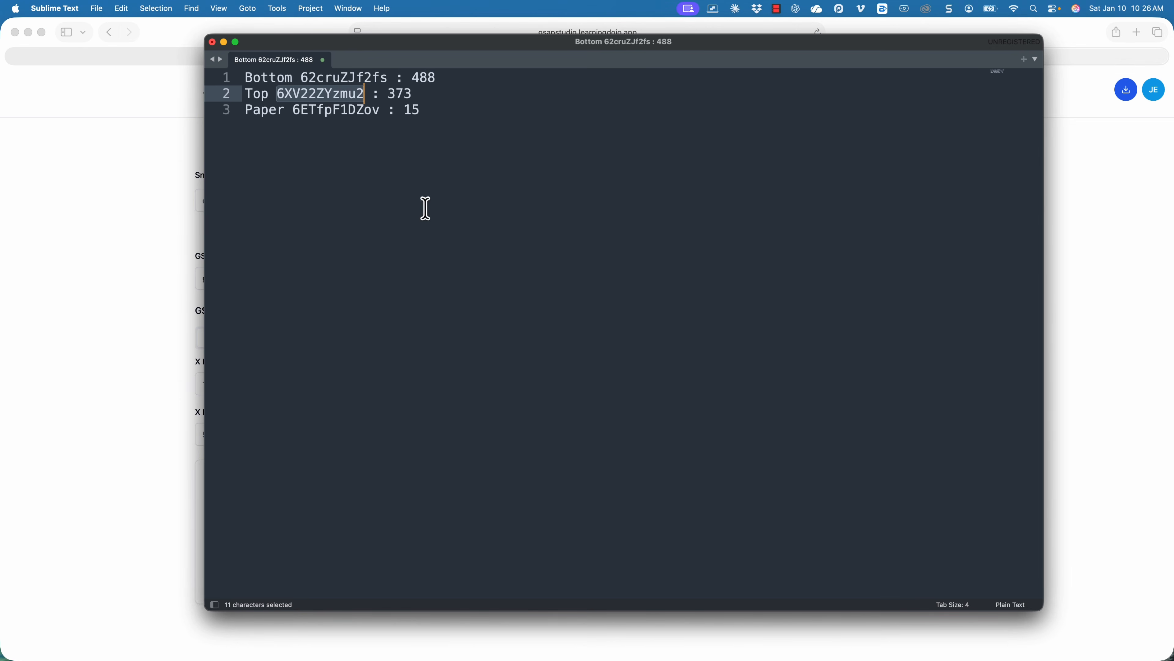
double_click(406, 94)
key("super+c")
key("super+Tab")
key("super+a")
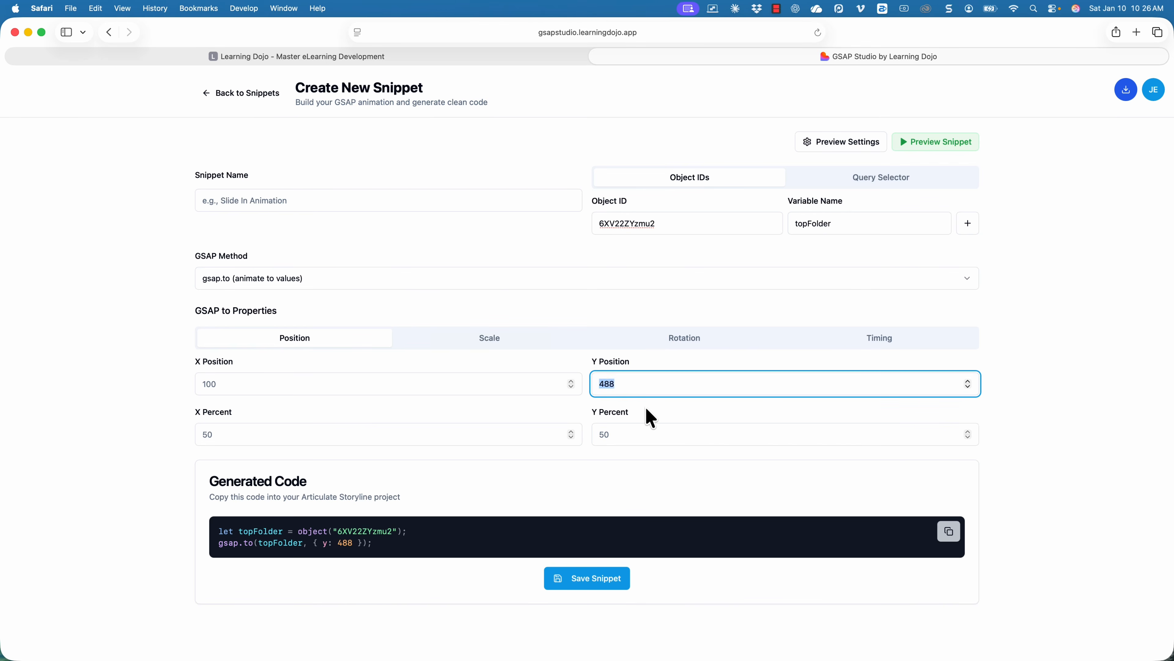
key("super+v")
Paste the copied topFolder y 373 code below the bottomFolder lines in the Bottom trigger's JavaScript.
left_click(948, 531)
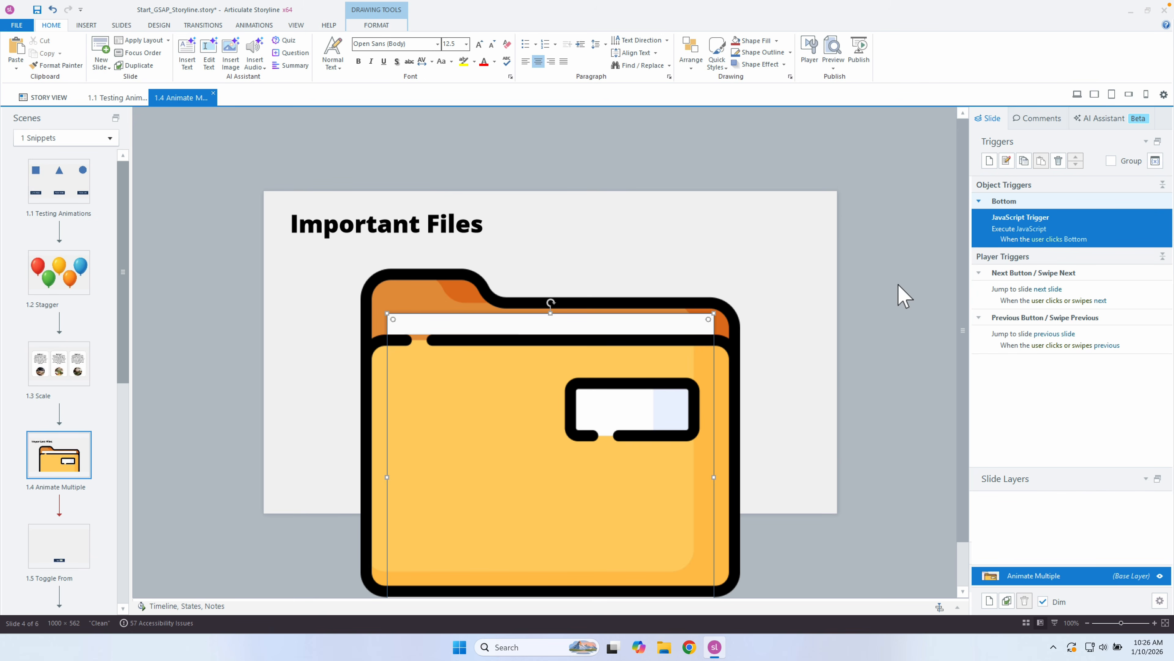
left_click(1020, 229)
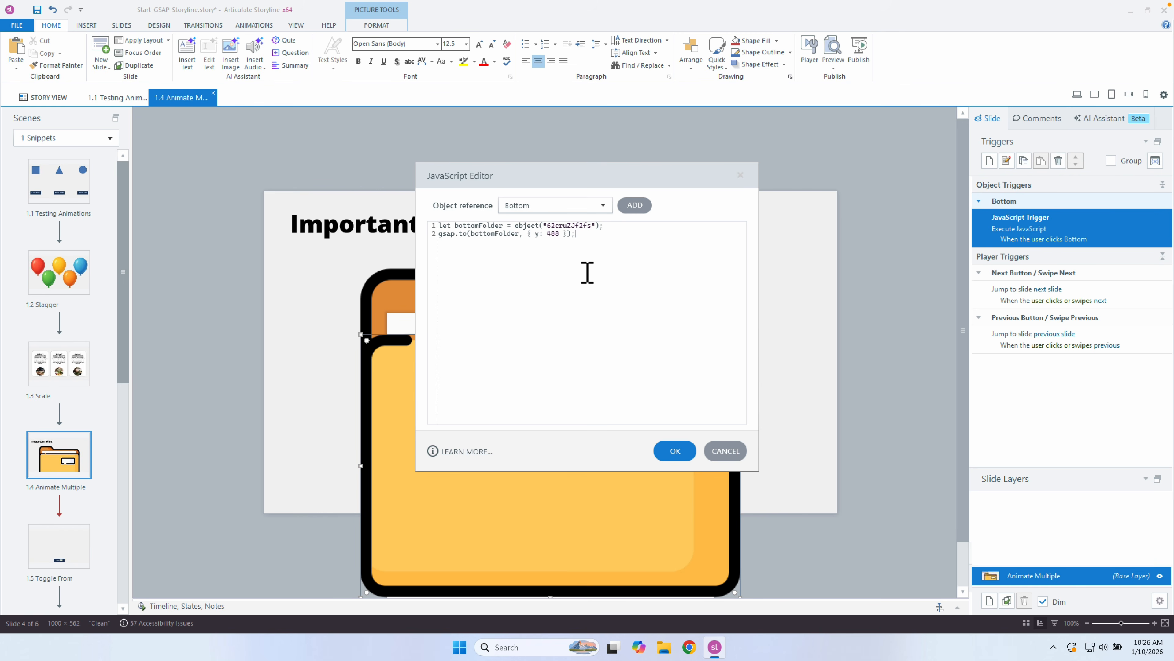
key("ctrl+v")
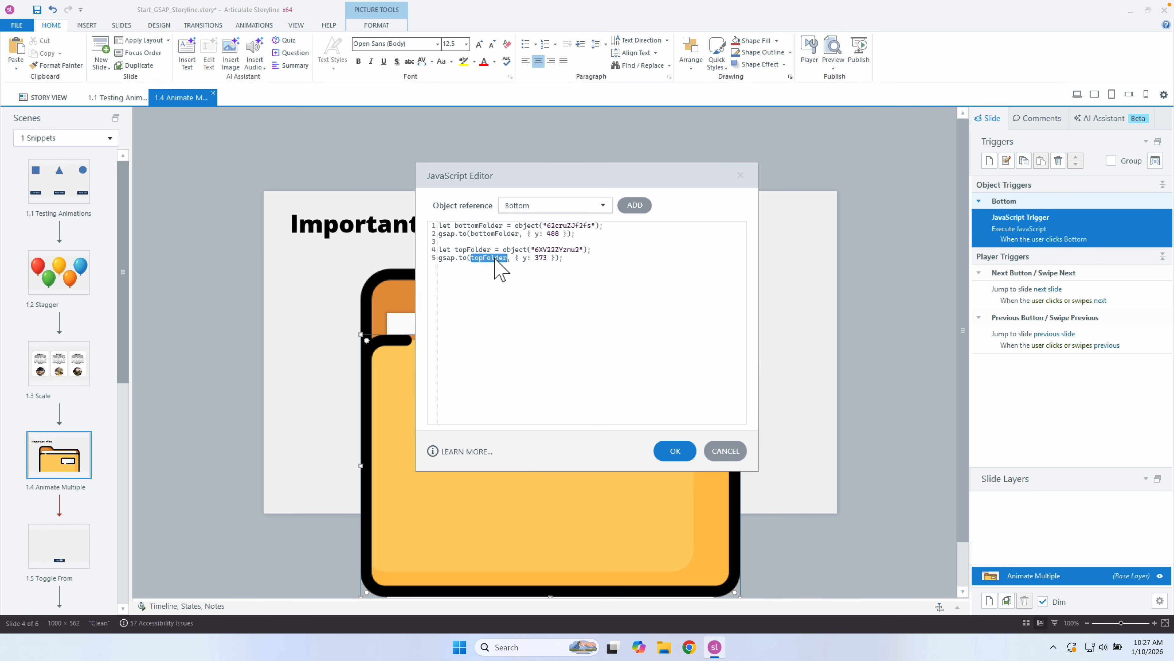
left_click(675, 451)
Preview this slide and click the folder to watch its pieces animate.
left_click(832, 69)
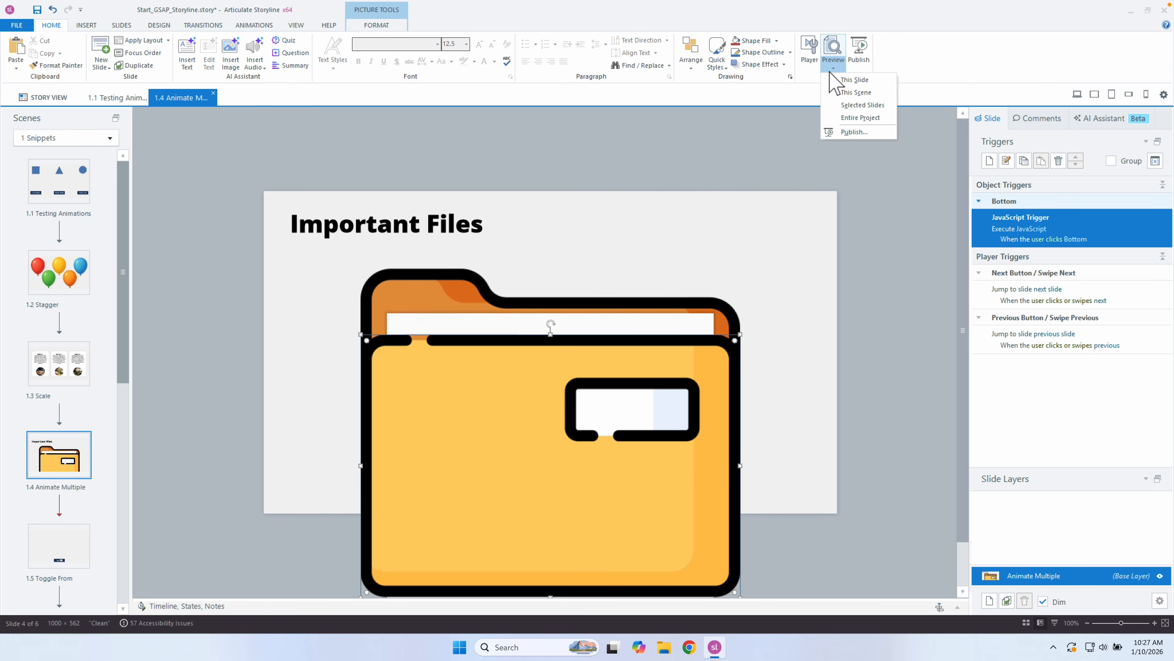
left_click(832, 77)
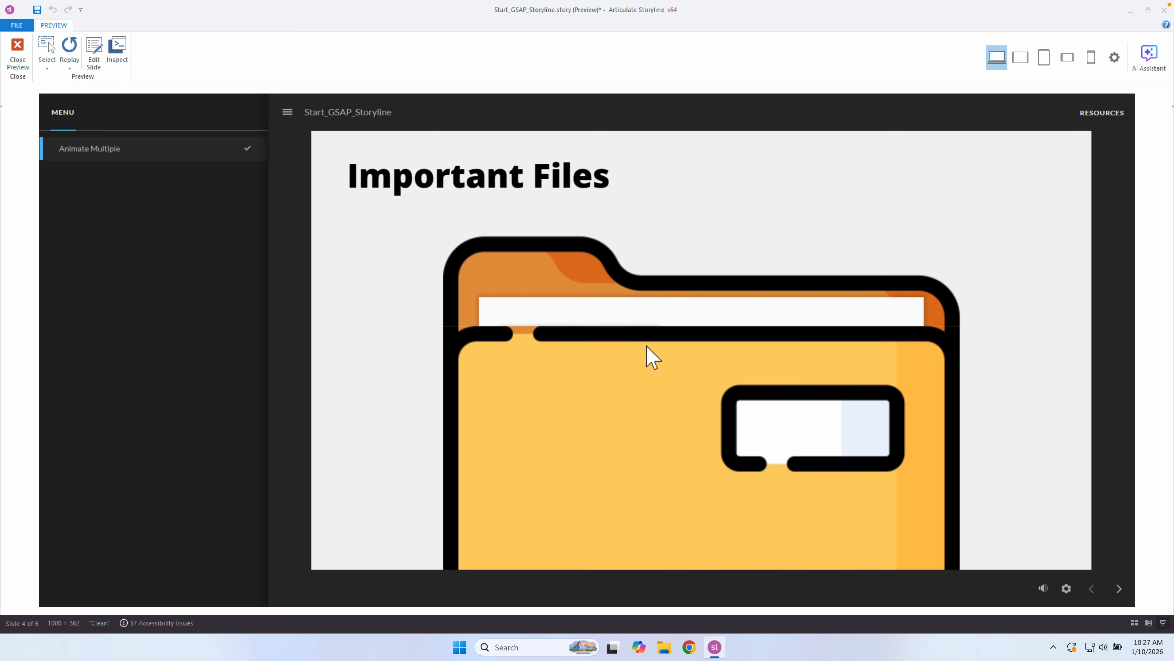
left_click(631, 369)
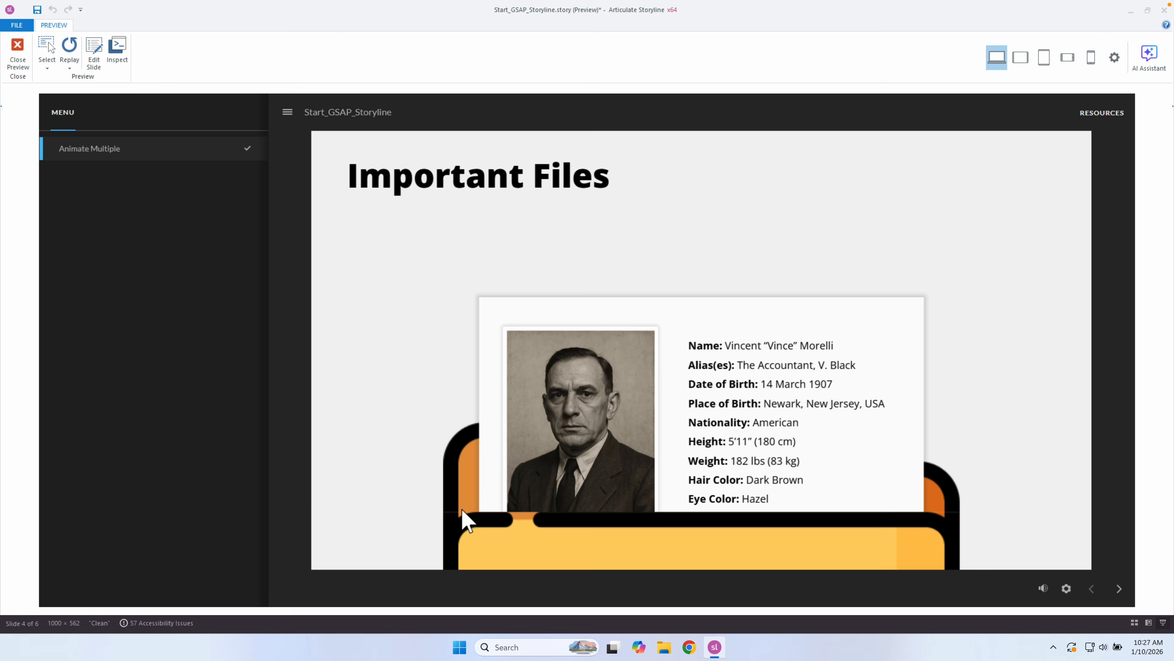
key("ctrl+Left")
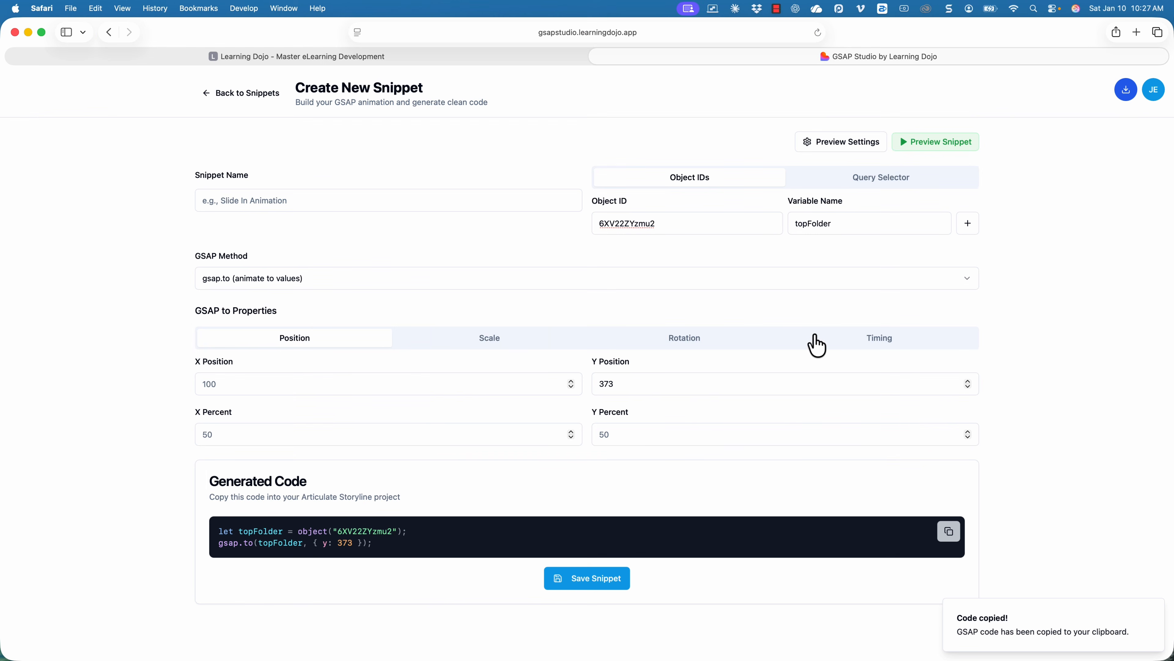
Set the snippet's Timing ease to none and inspect the ease in the generated code.
left_click(746, 345)
left_click(847, 345)
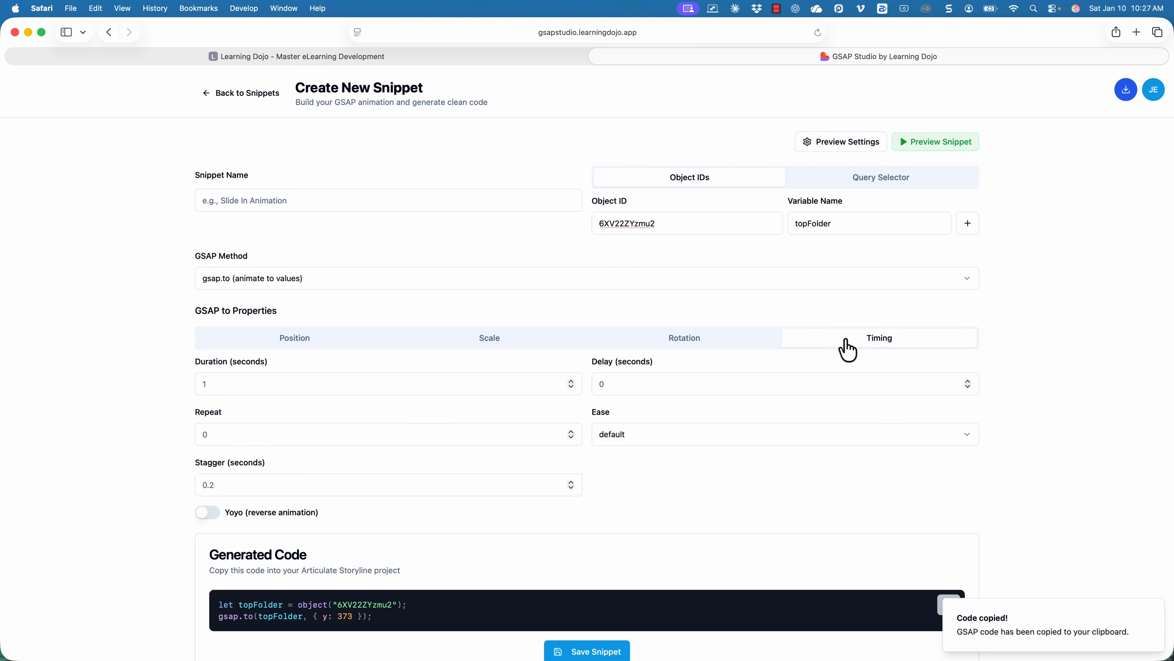
left_click(692, 435)
left_click(645, 231)
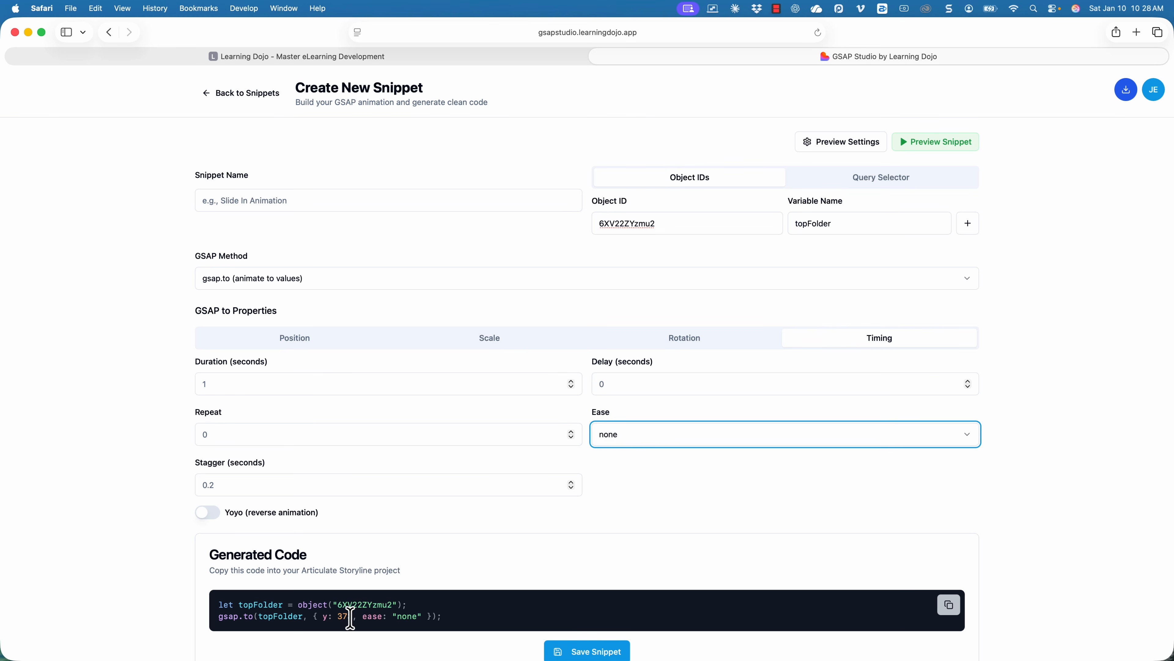
left_click_drag(349, 618, 398, 618)
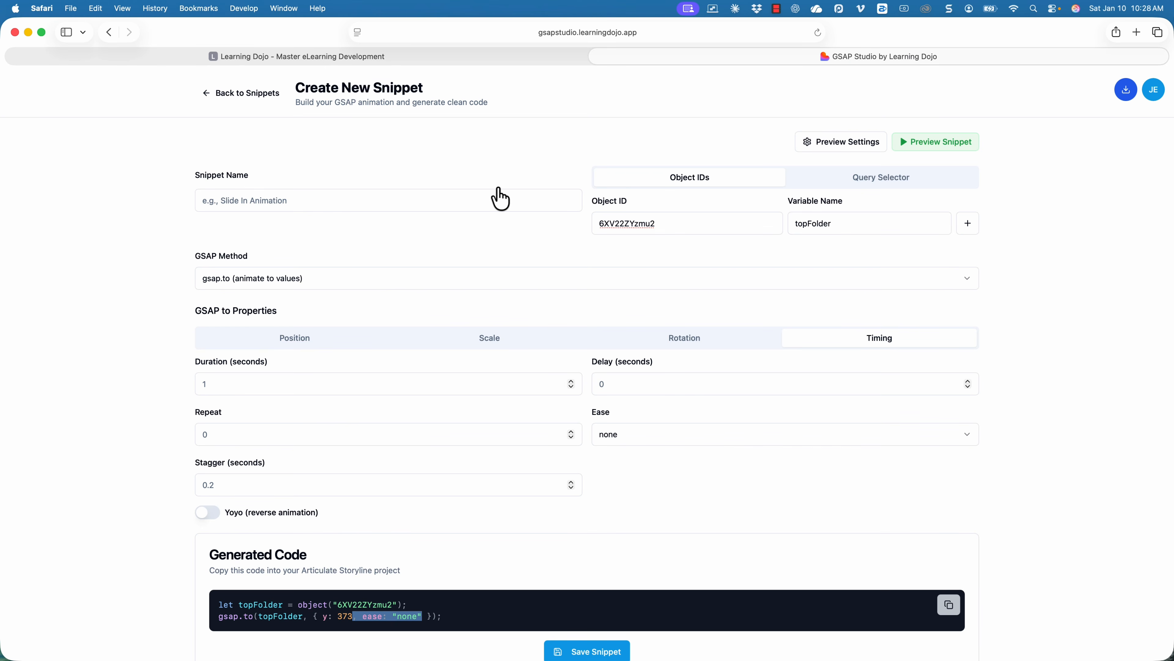
Replace the snippet's Object ID with the Paper ID 6ETfpF1DZov.
key("super+Tab")
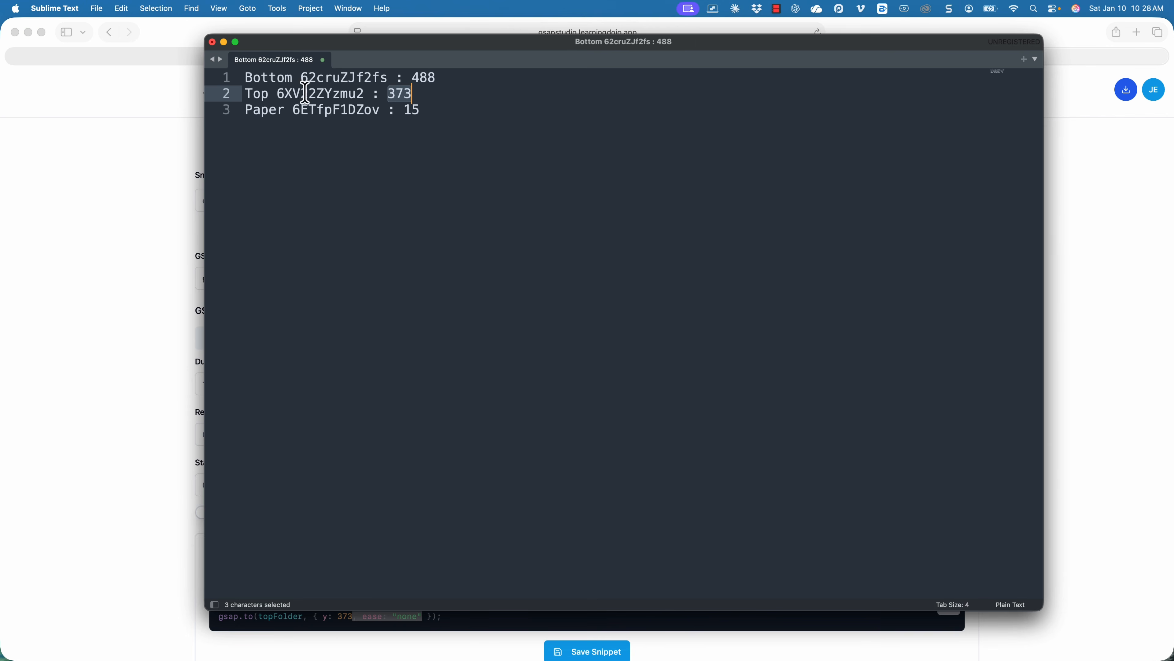
double_click(329, 111)
key("super+Tab")
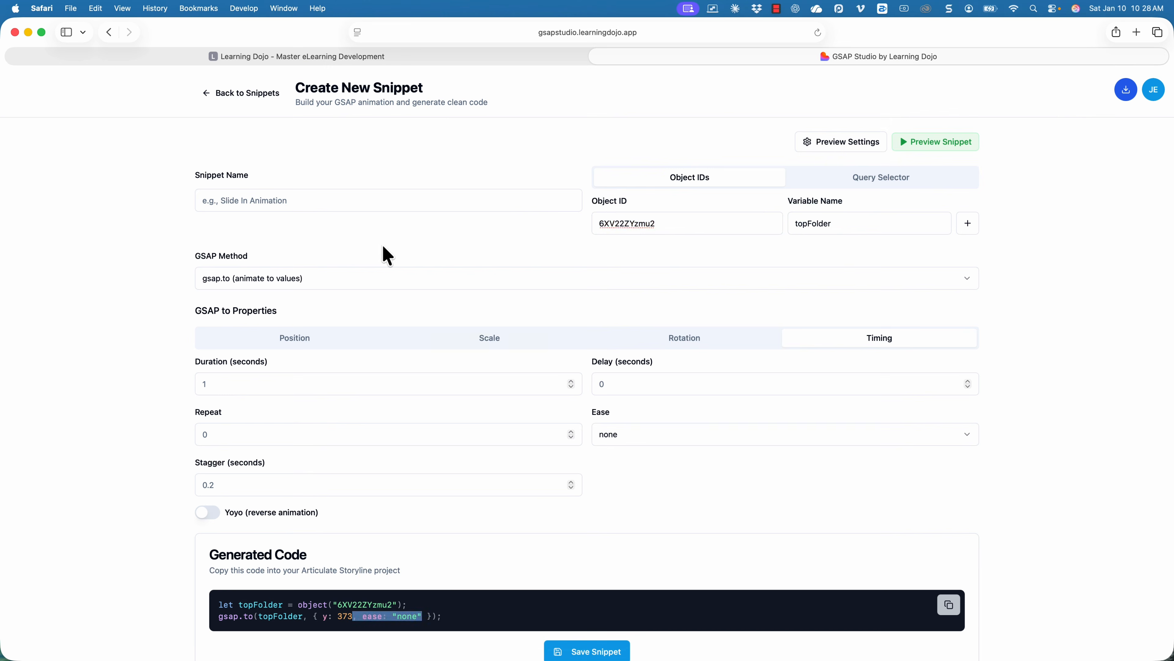
key("super+a")
key("super+v")
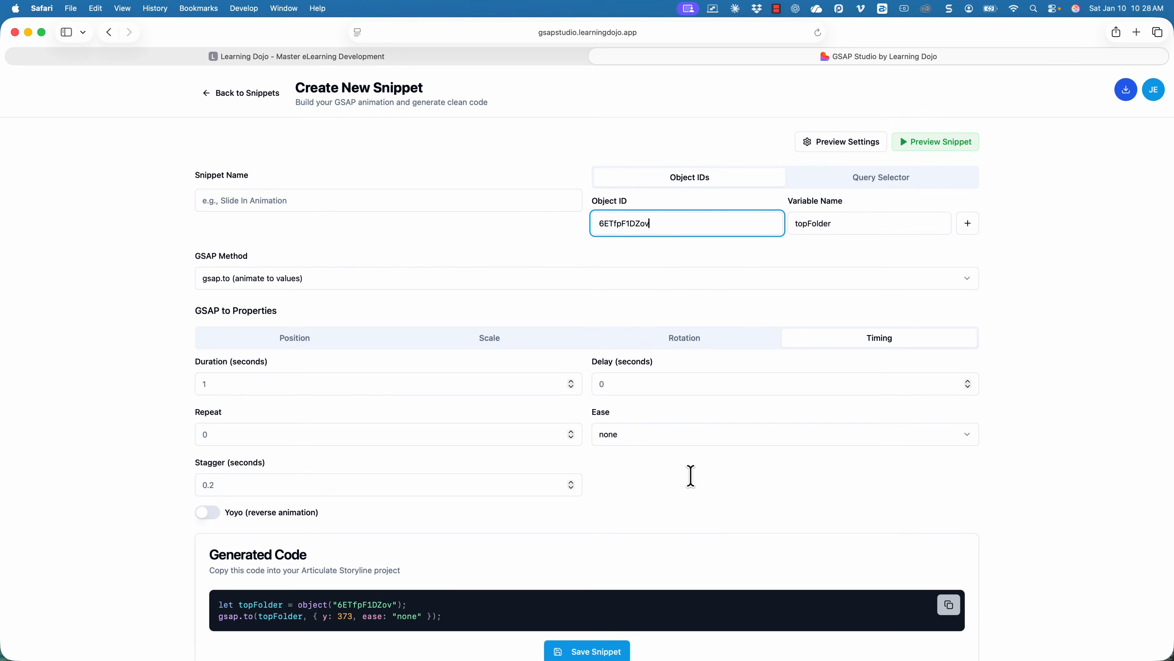
Choose back.out from the Ease options.
left_click(699, 435)
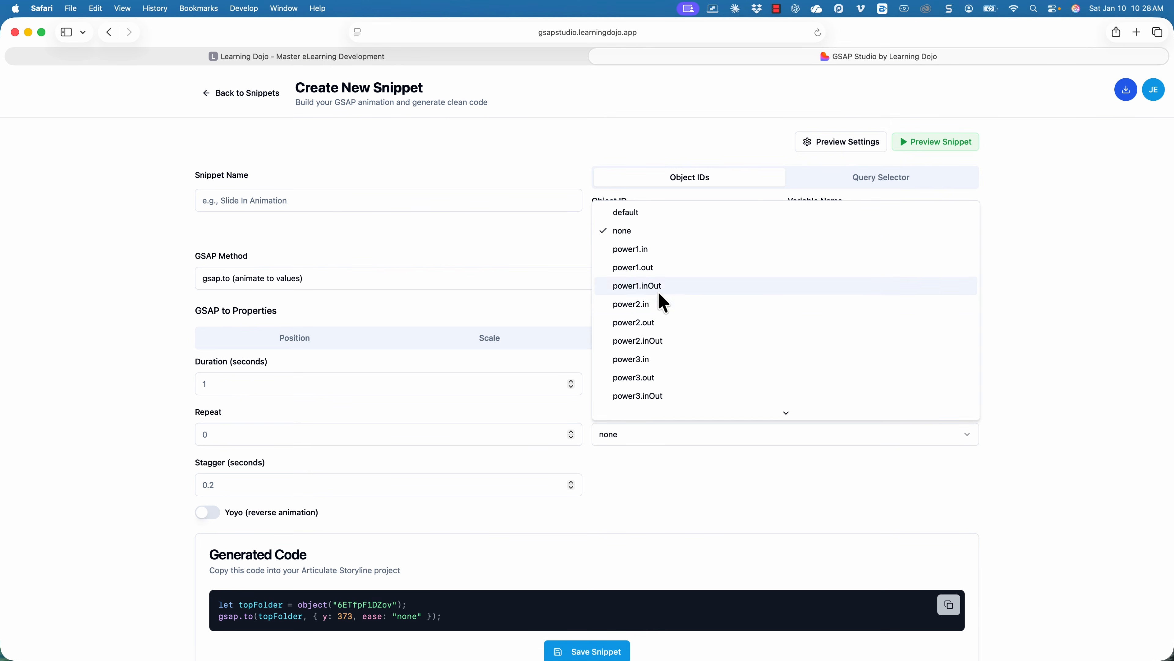
scroll(661, 300, "down", 5)
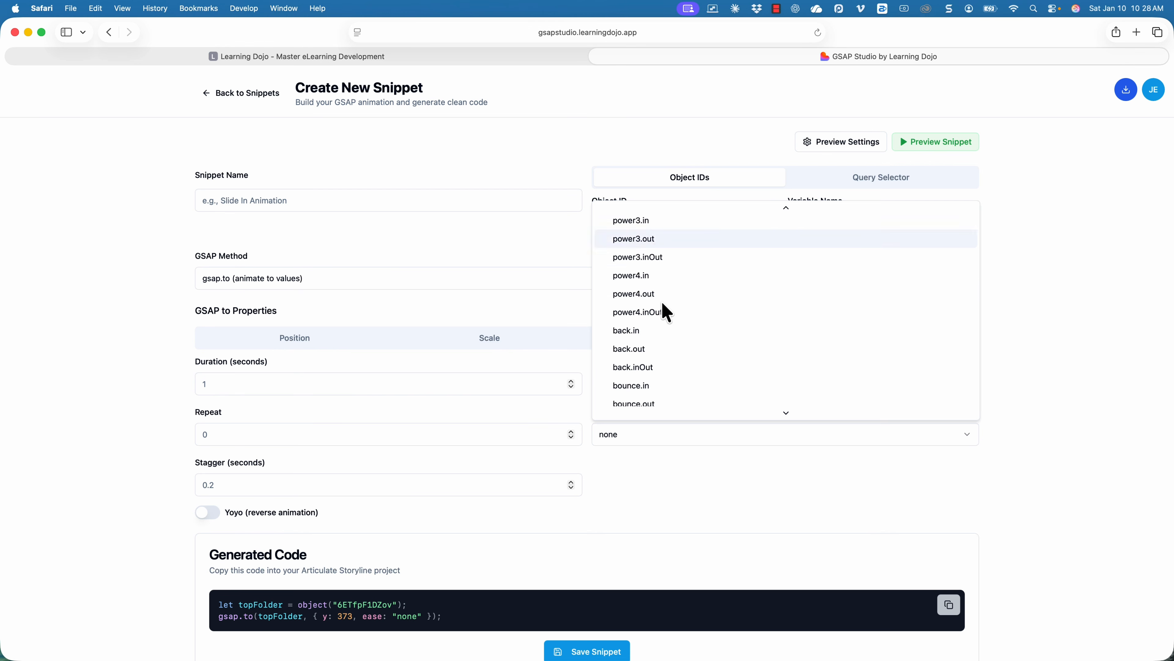
scroll(662, 302, "down", 2)
left_click(661, 312)
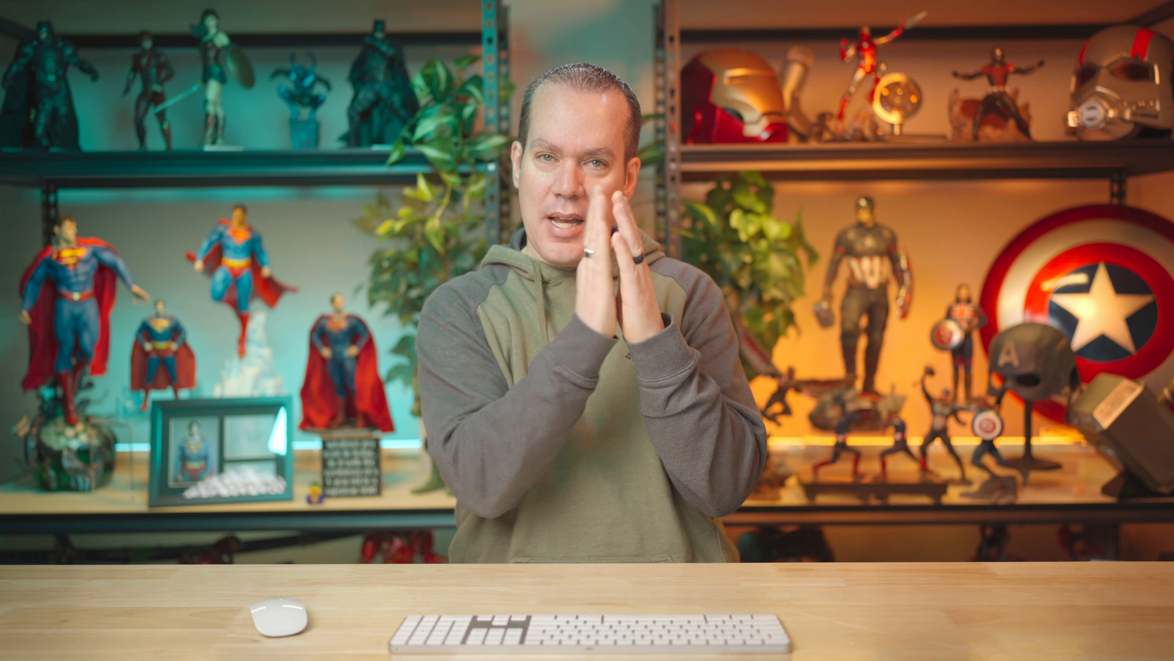